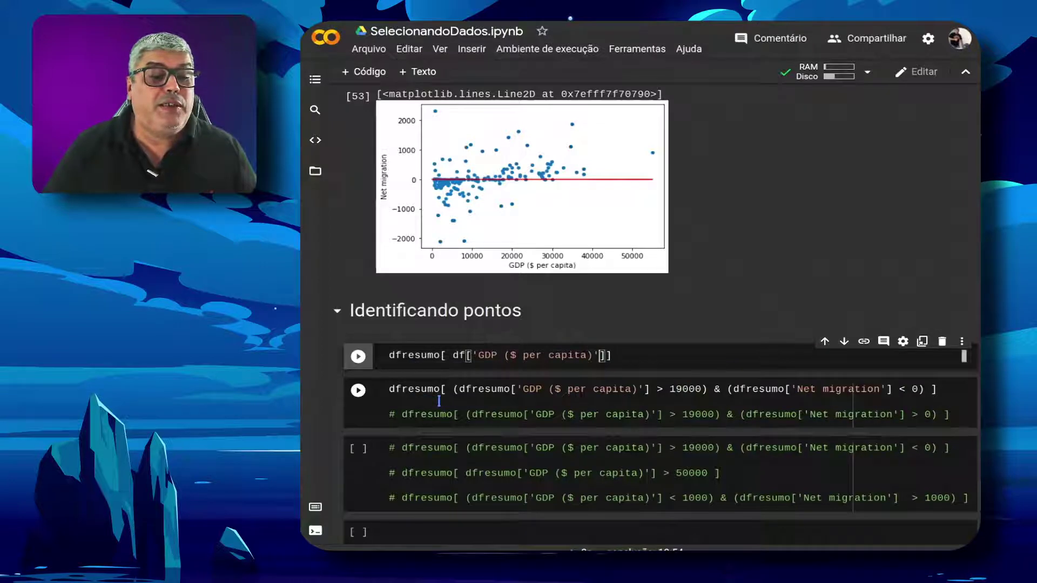
Step: Complete the dfresumo filter with the condition df['GDP ($ per capita)'] > 45000 and run the cell
text(] )
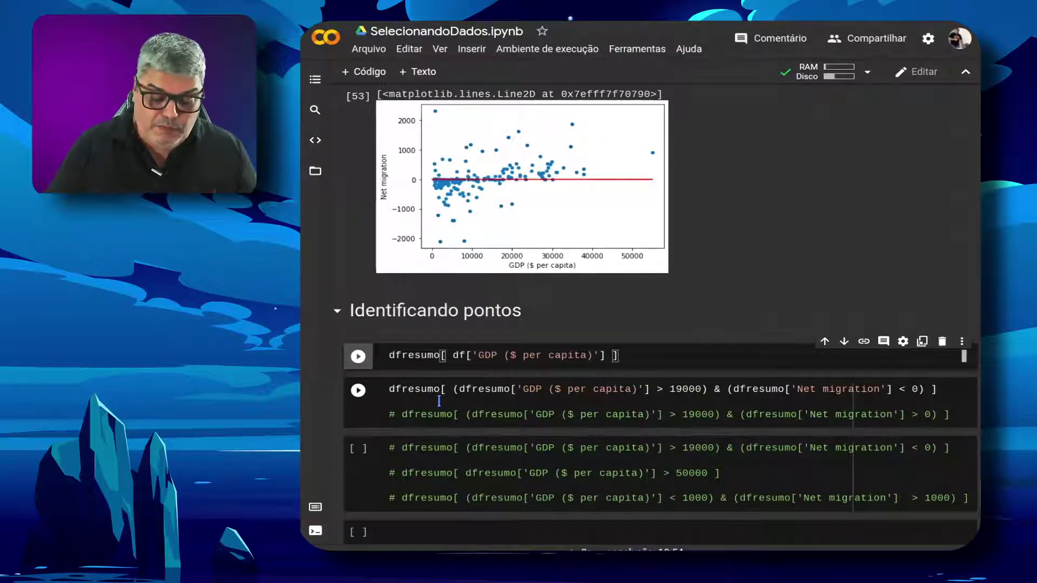
text(> )
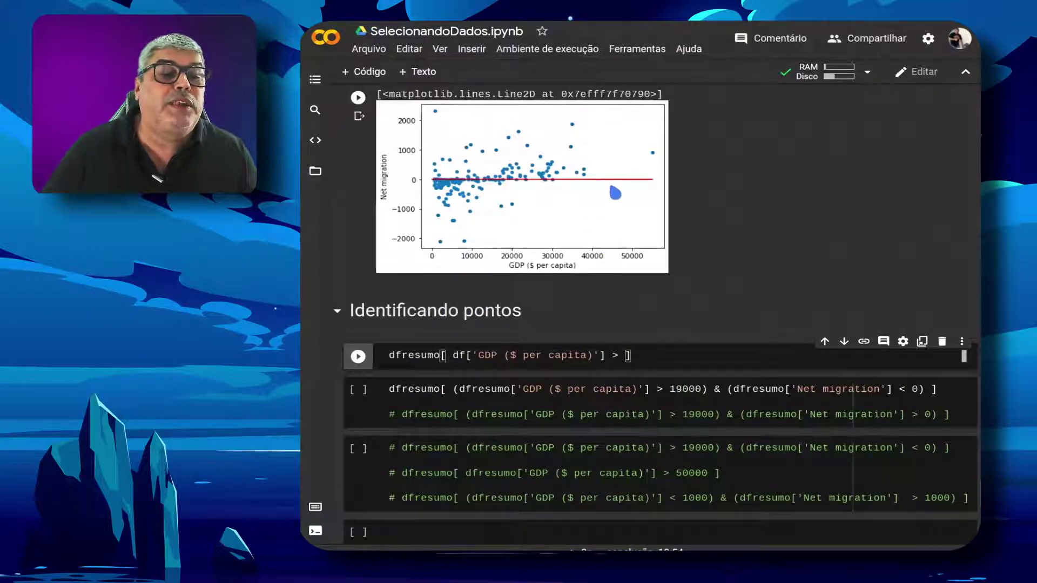
text(45)
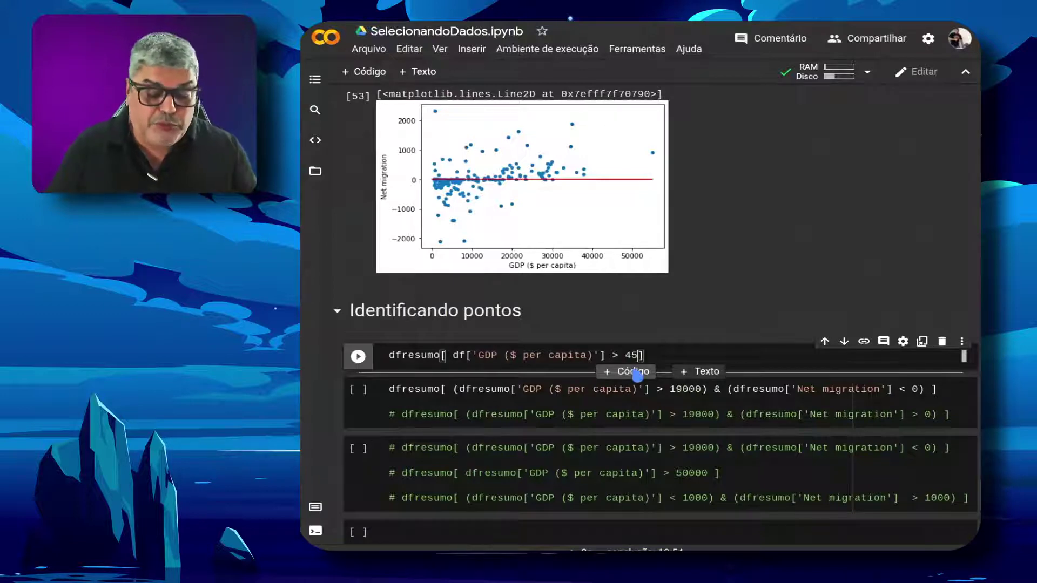
text(000)
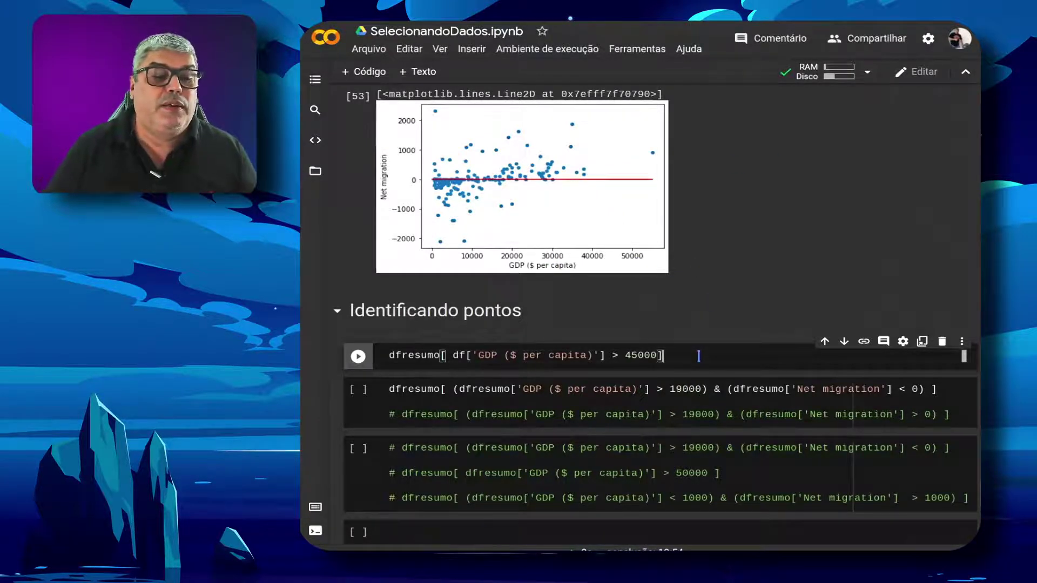
key(shift+Return)
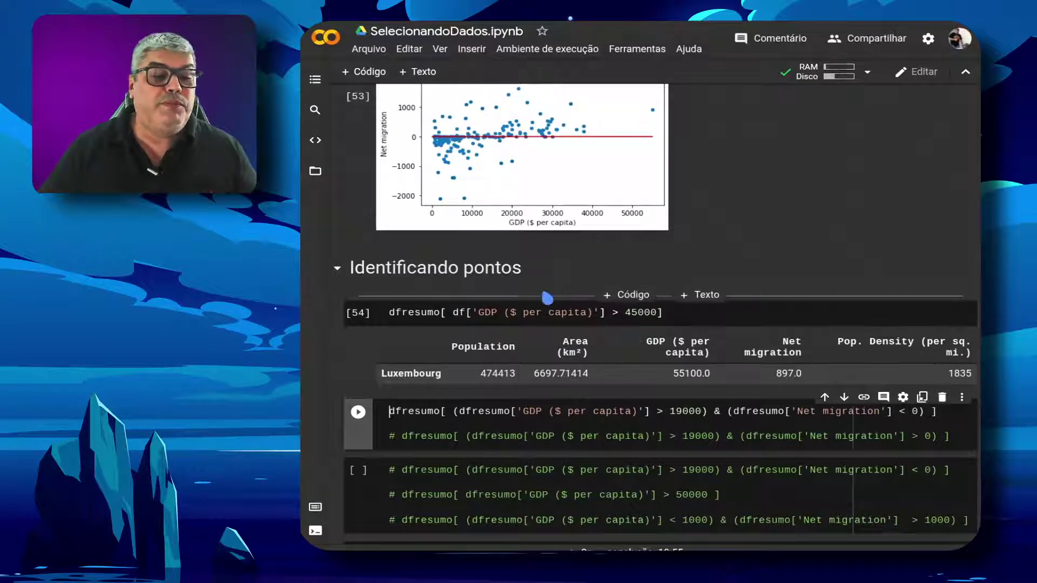
Step: Set the GDP threshold to 15000 in the combined GDP and net migration filter and run the cell
scroll(627, 370, up, 1)
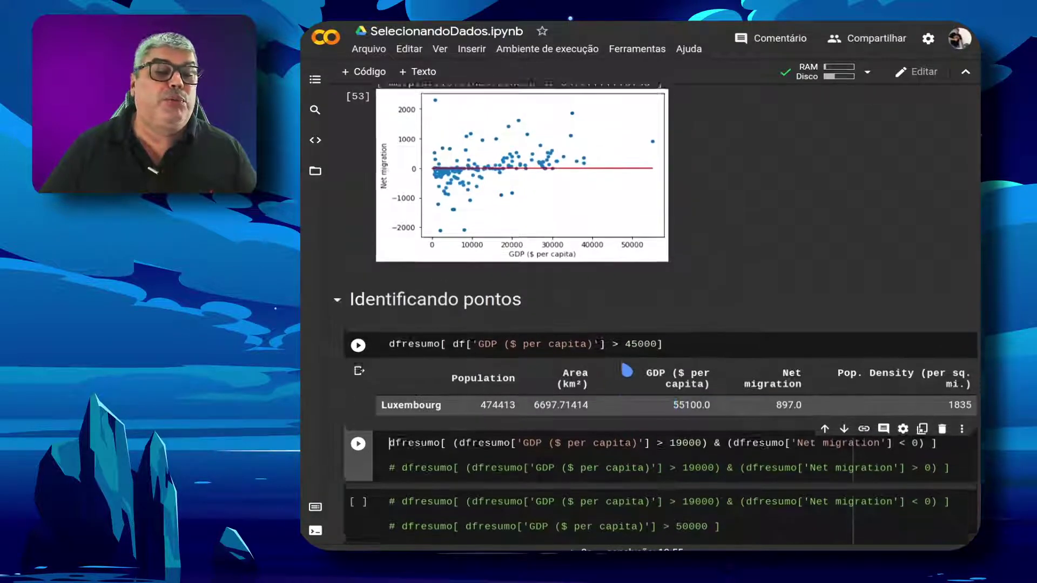
scroll(594, 368, up, 2)
scroll(567, 351, down, 2)
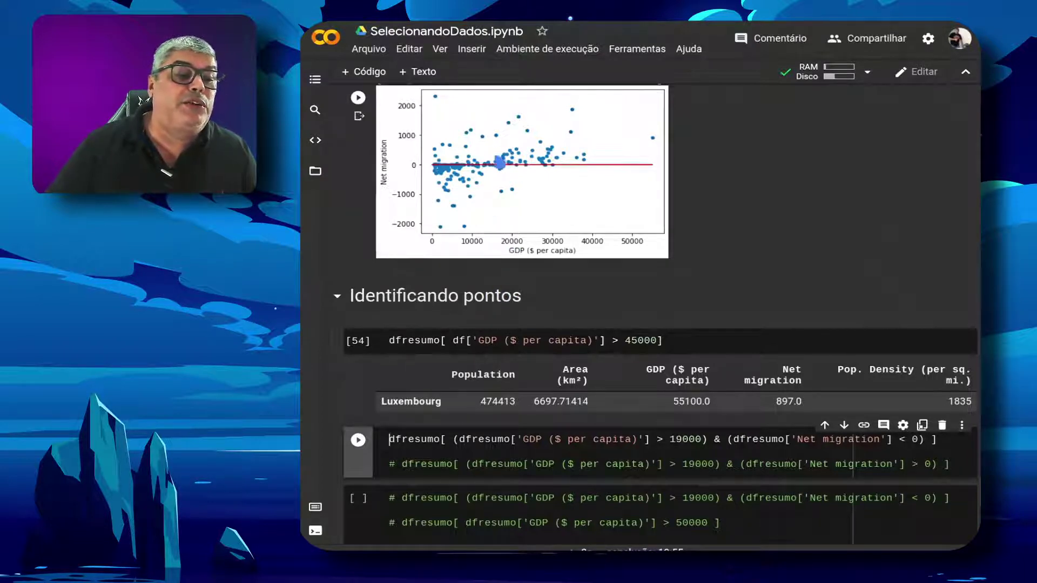
double_click(677, 439)
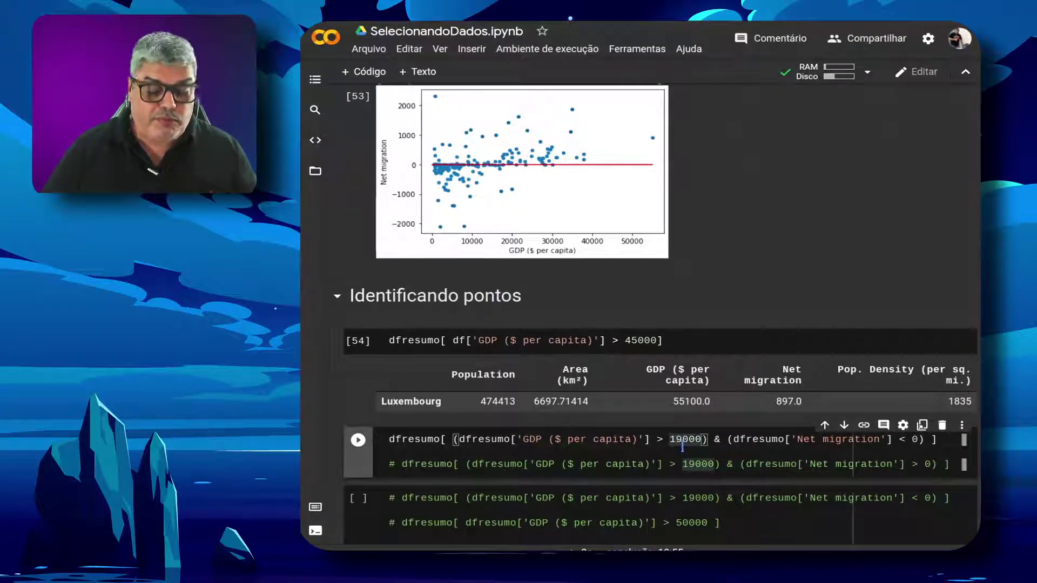
text(15000)
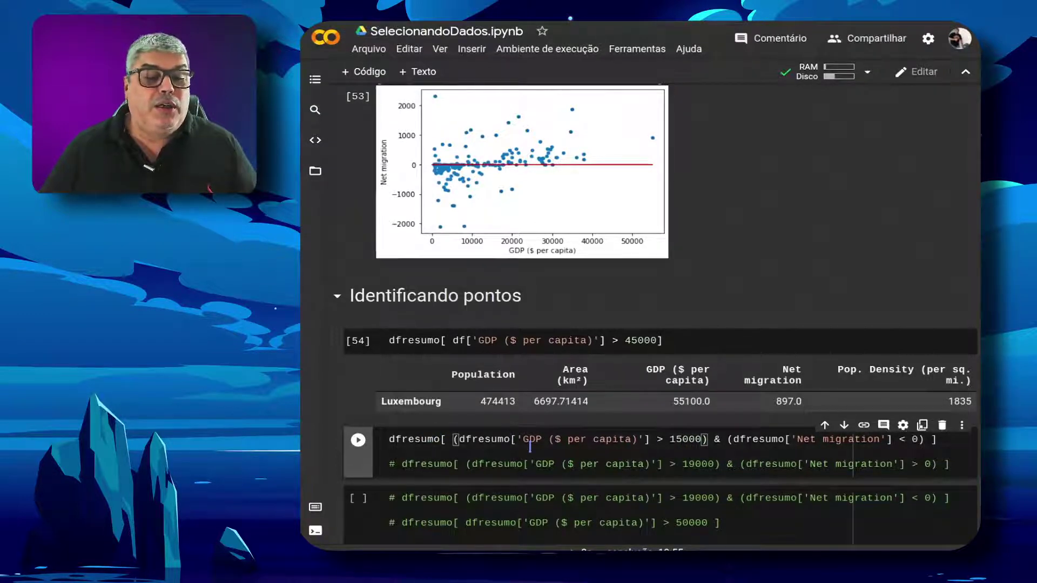
double_click(715, 440)
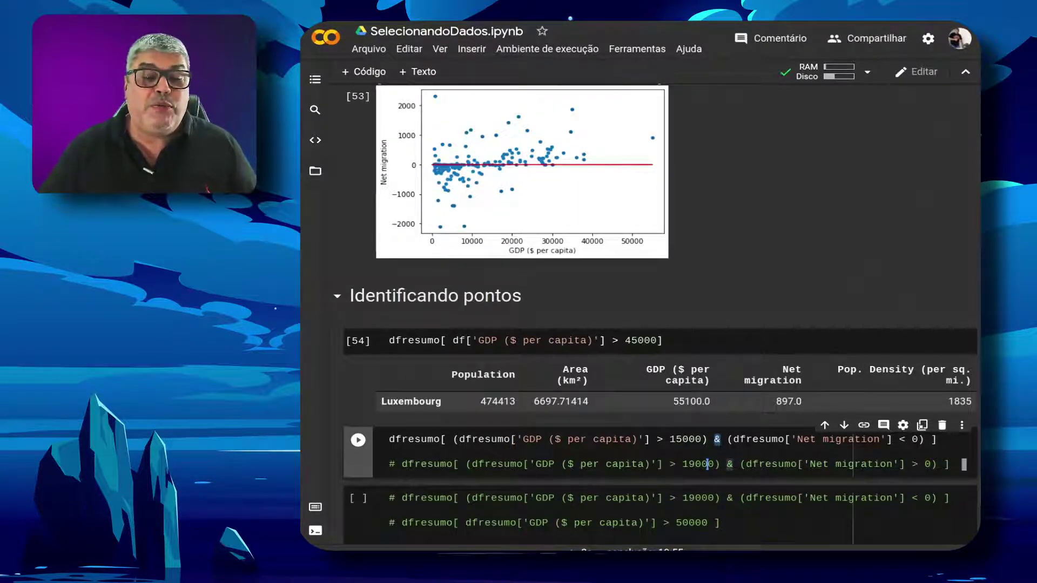
click(717, 440)
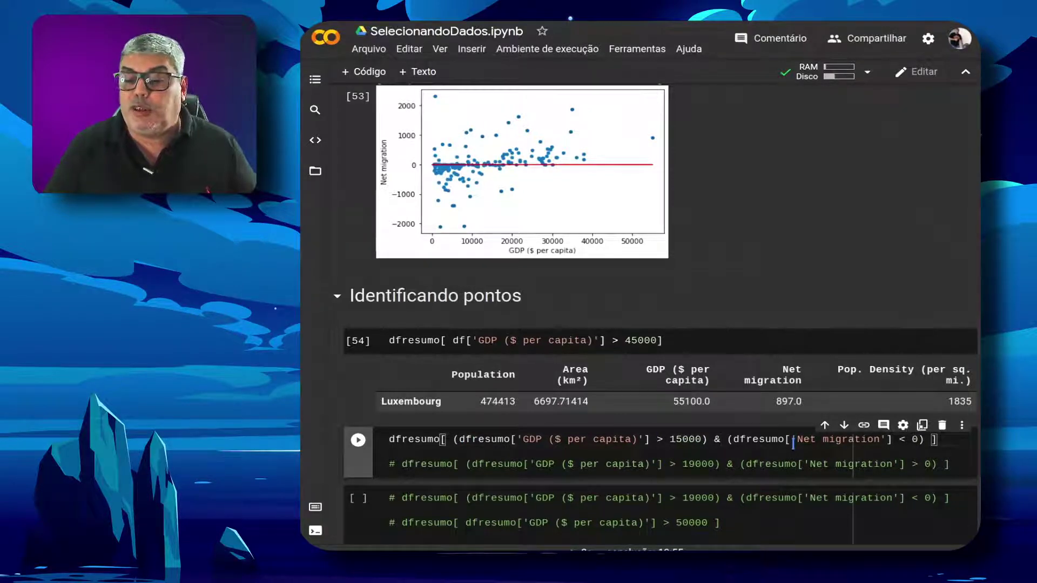
key(shift+Return)
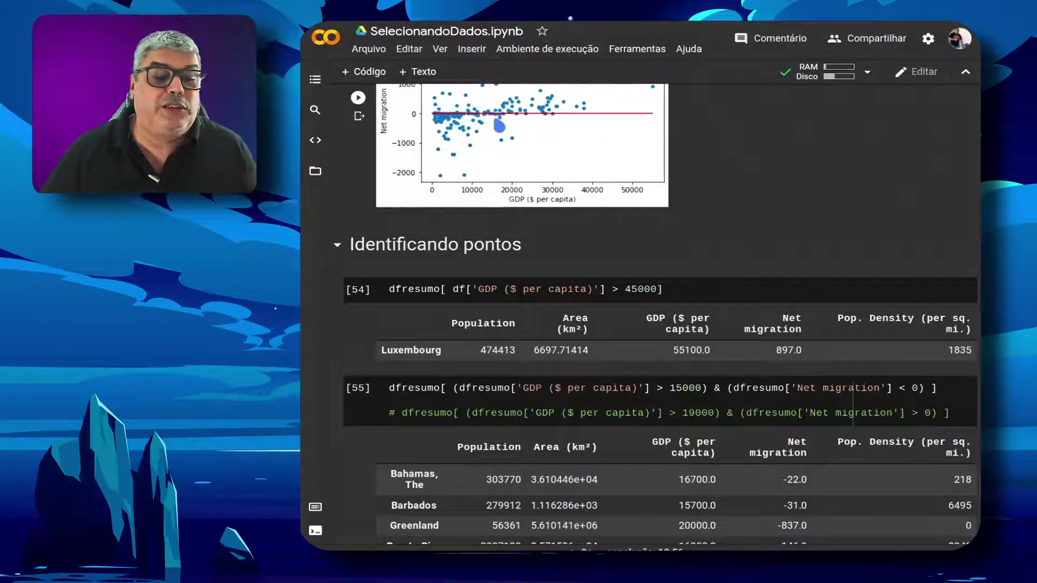
Step: Change the net migration condition in the combined filter to < -500 and run the cell again
scroll(378, 378, down, 1)
scroll(405, 270, up, 2)
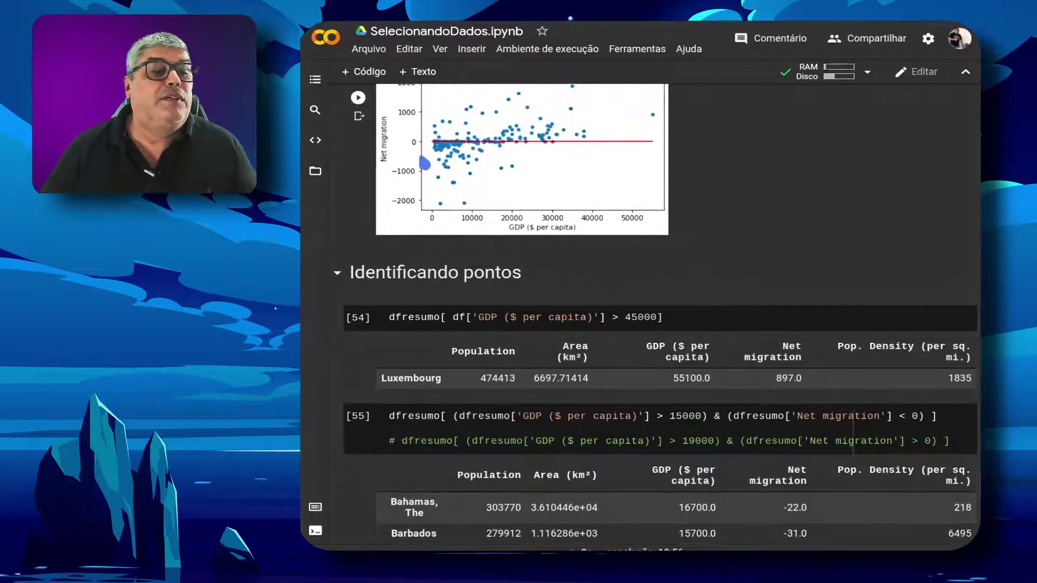
click(908, 417)
text(-)
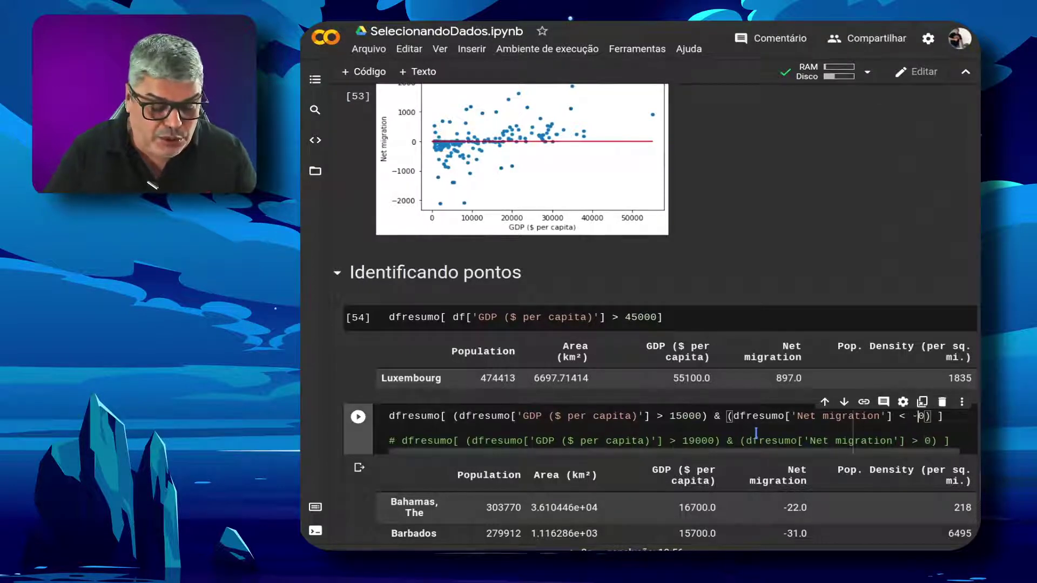
text(50)
key(shift+Return)
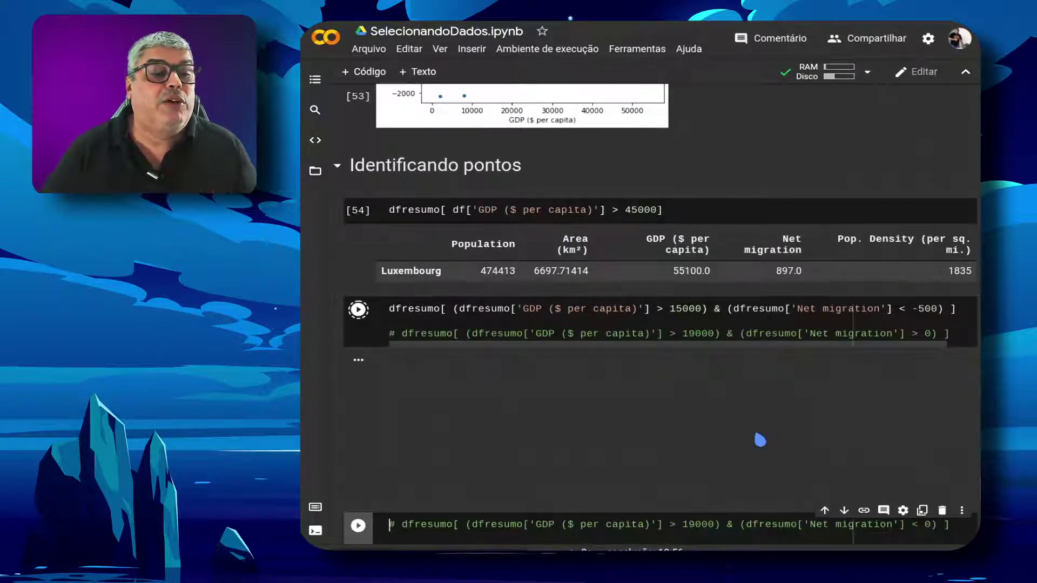
Step: Compare the countries returned by the combined filter with the matching points on the GDP versus net migration scatter plot
scroll(457, 453, up, 1)
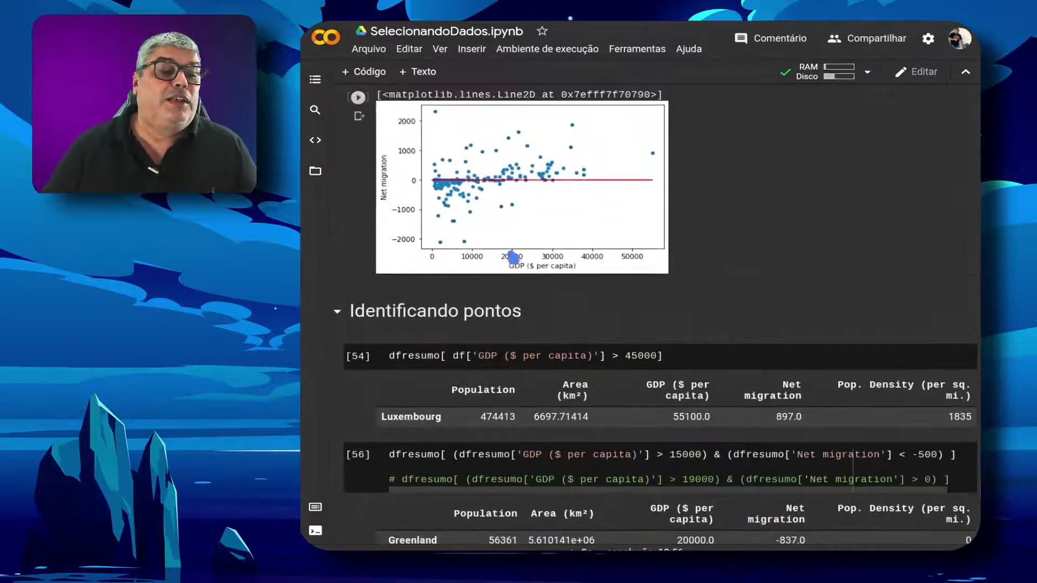
scroll(536, 220, down, 1)
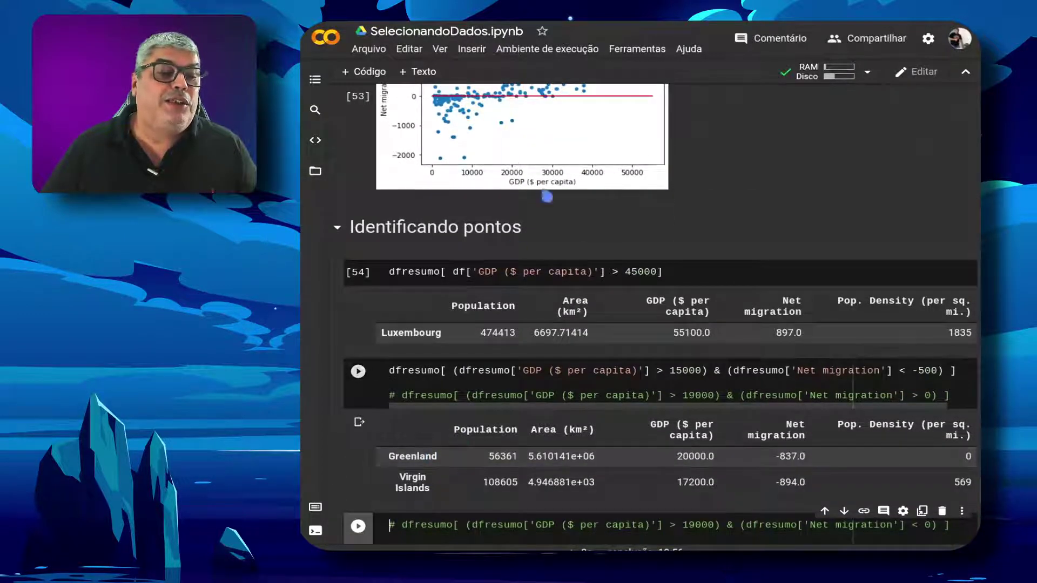
click(593, 178)
scroll(592, 179, up, 1)
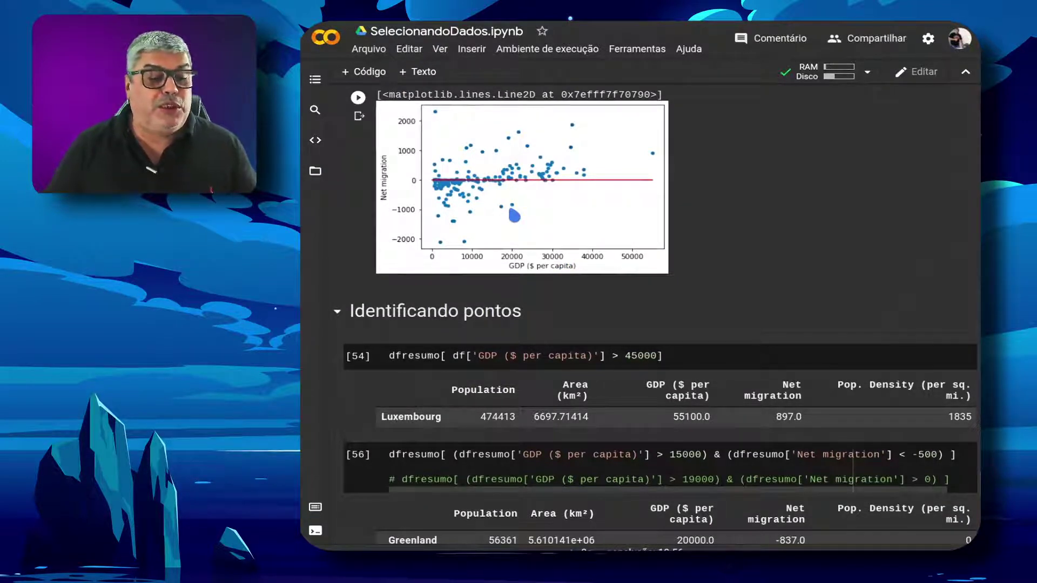
scroll(513, 215, down, 1)
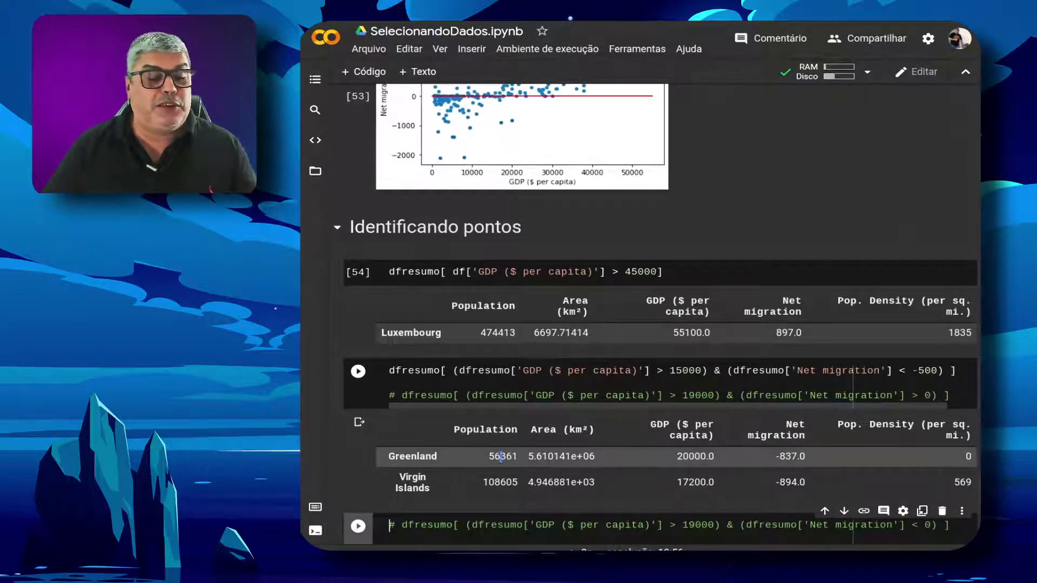
scroll(508, 324, up, 1)
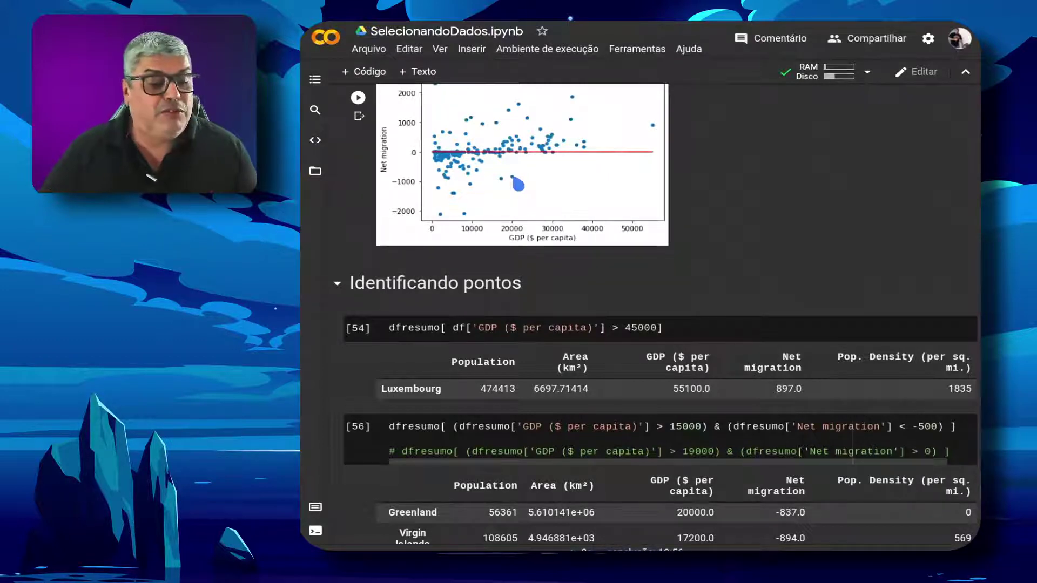
scroll(508, 176, down, 1)
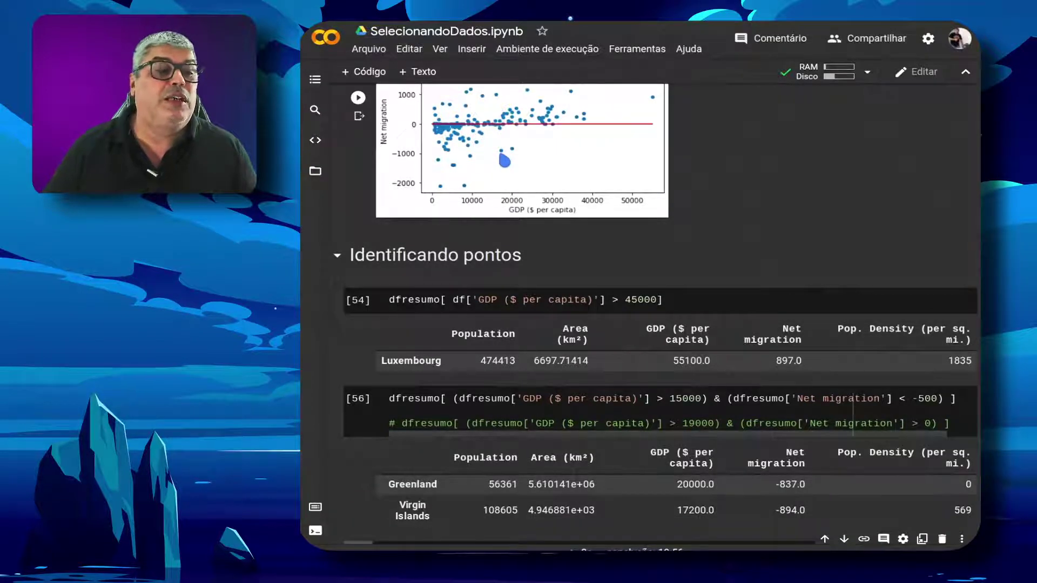
scroll(505, 161, up, 3)
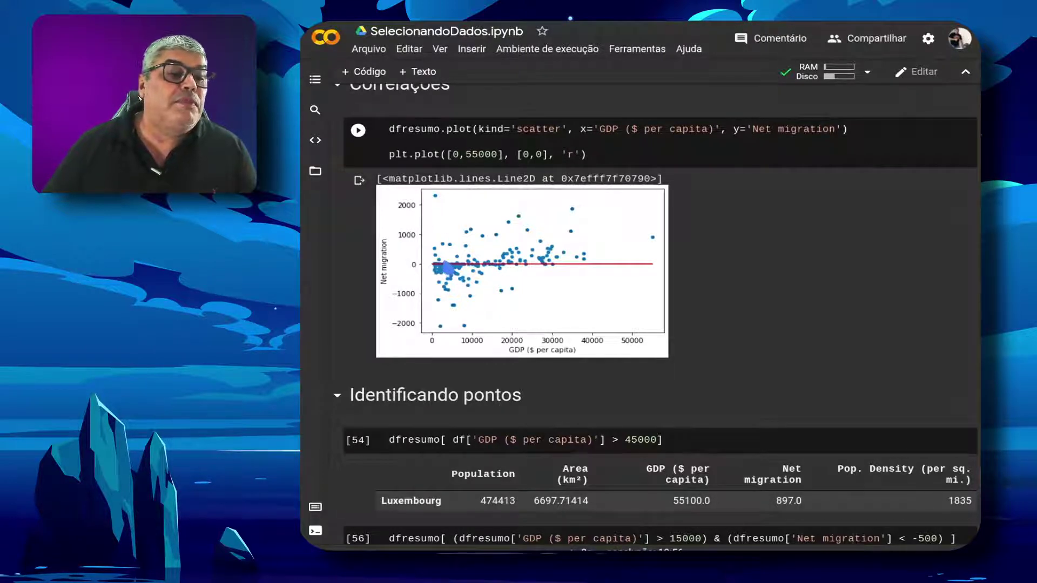
Step: Uncomment the filter for GDP per capita below 1000, set its net migration threshold to 2000 and run it
scroll(449, 266, down, 8)
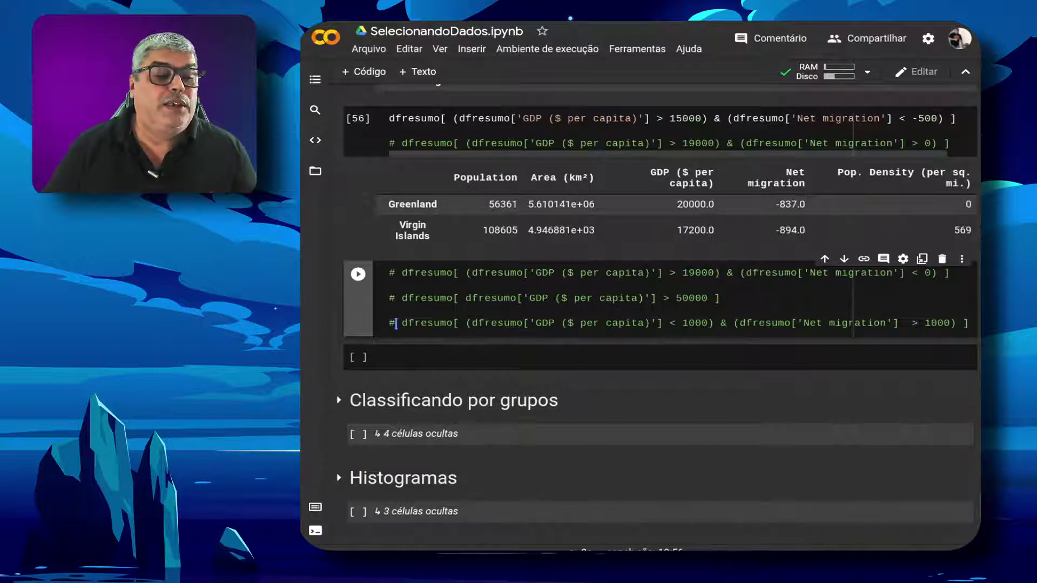
key(ctrl+slash)
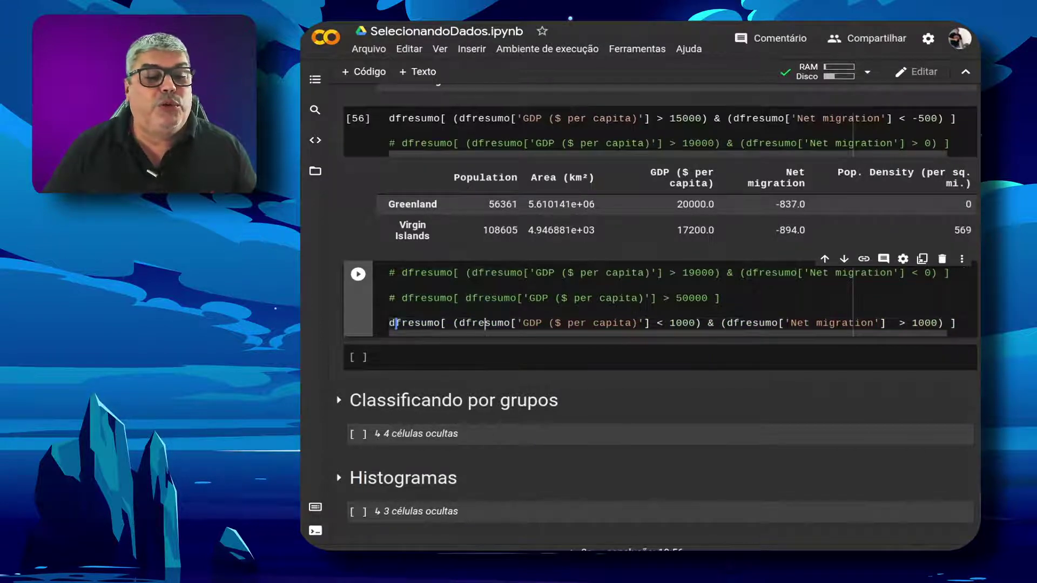
key(Right)
key(Right)
key(Right)
key(Right)
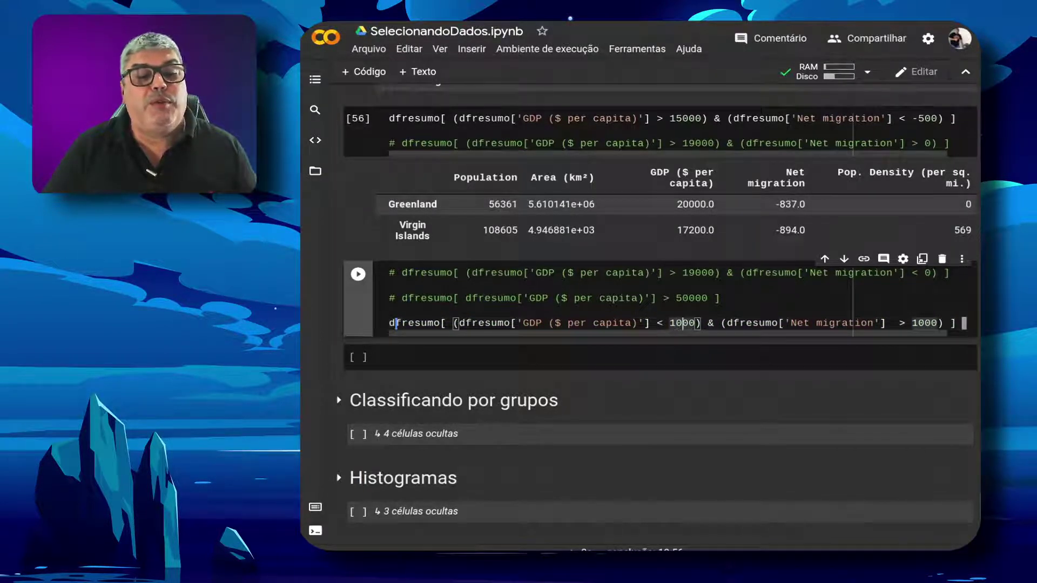
click(772, 323)
key(End)
key(Left)
key(Left)
key(Left)
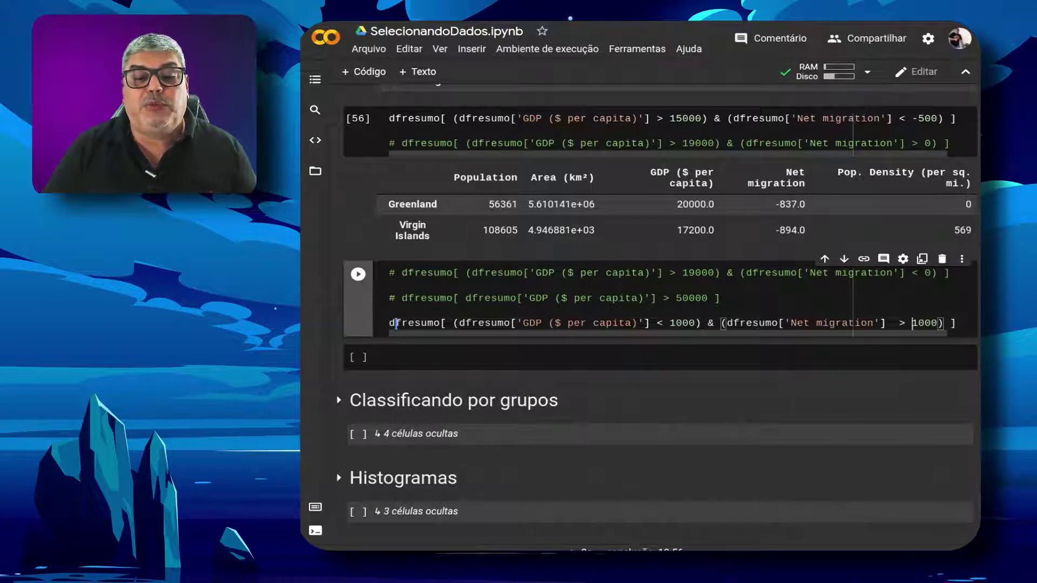
key(Left)
key(ctrl+shift+Left)
key(Left)
key(Delete)
text(2)
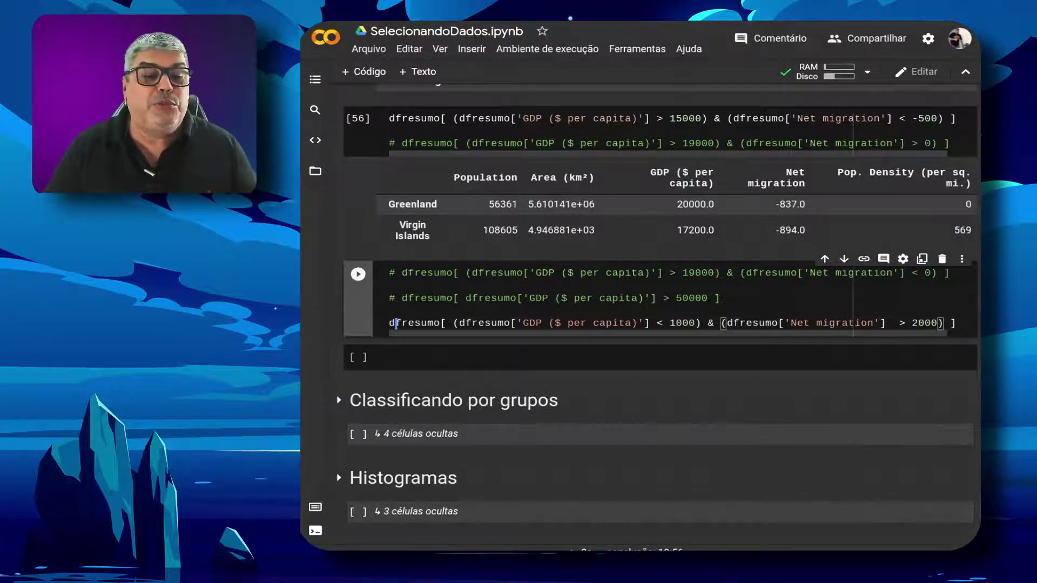
key(shift+Return)
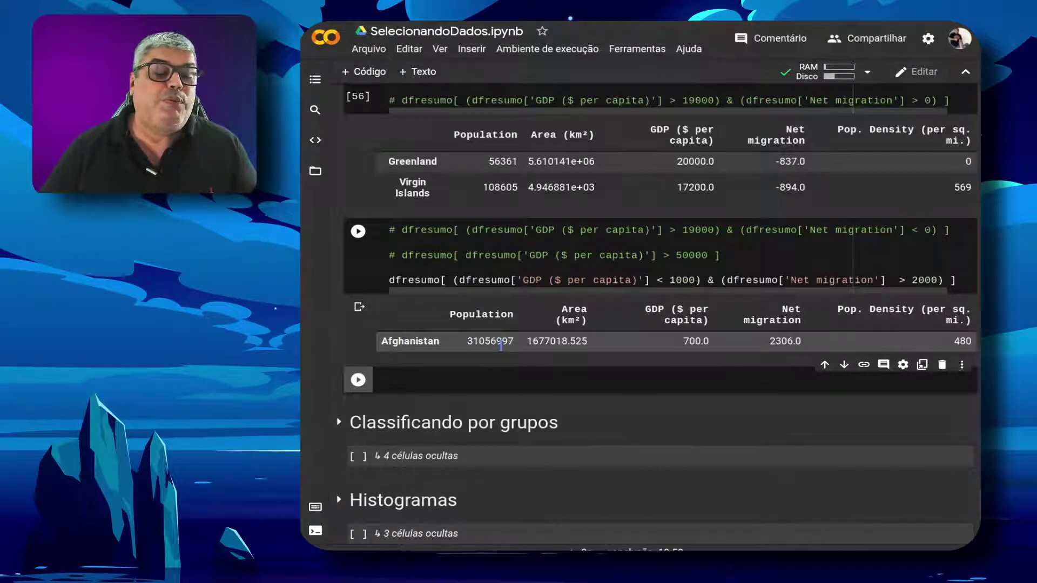
Step: Enter df.head() in the empty cell at the end of the "Identificando pontos" section and run it
scroll(504, 344, up, 1)
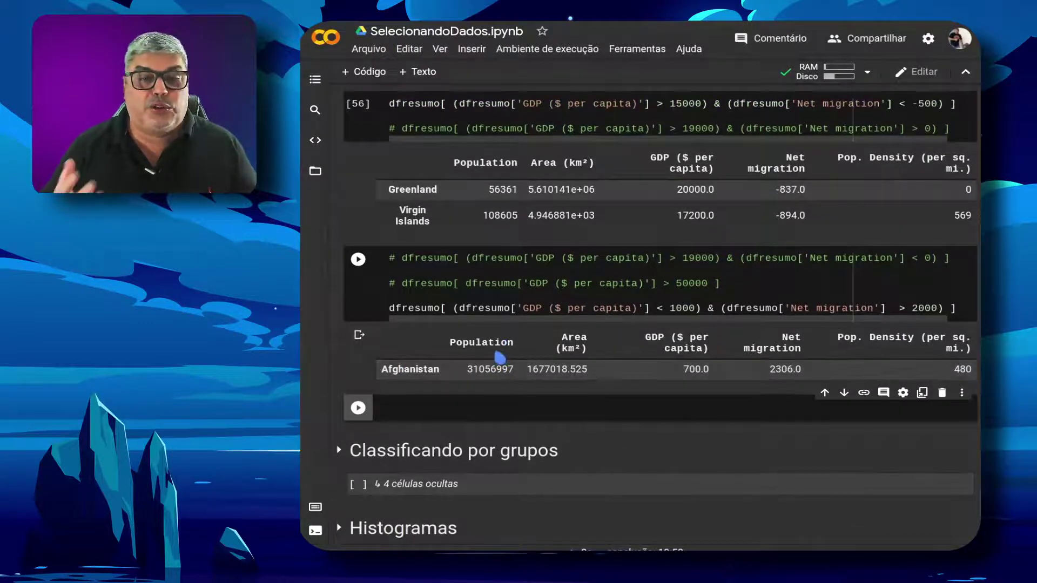
text(df)
scroll(386, 313, down, 4)
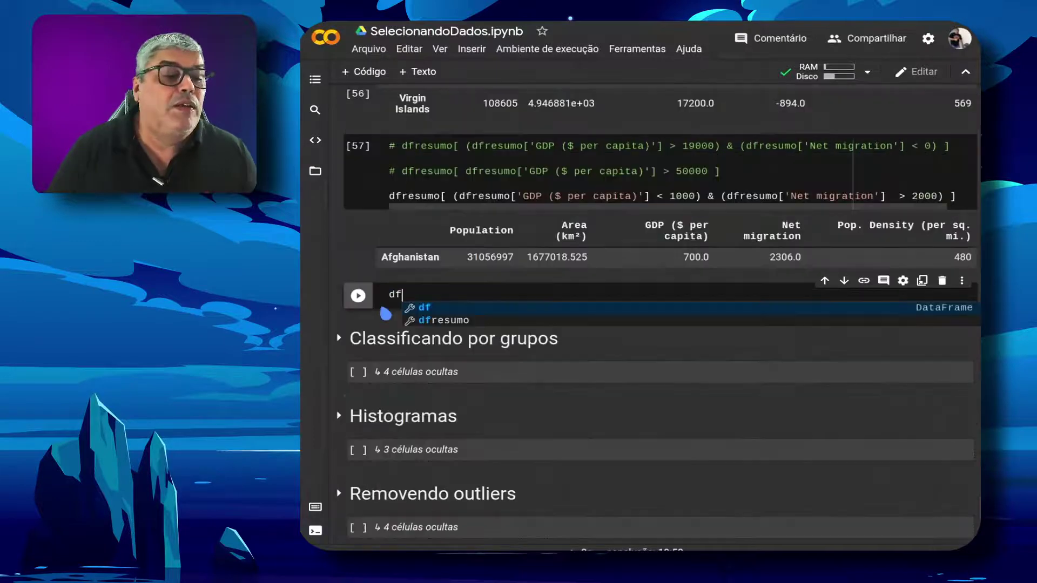
text(.hea)
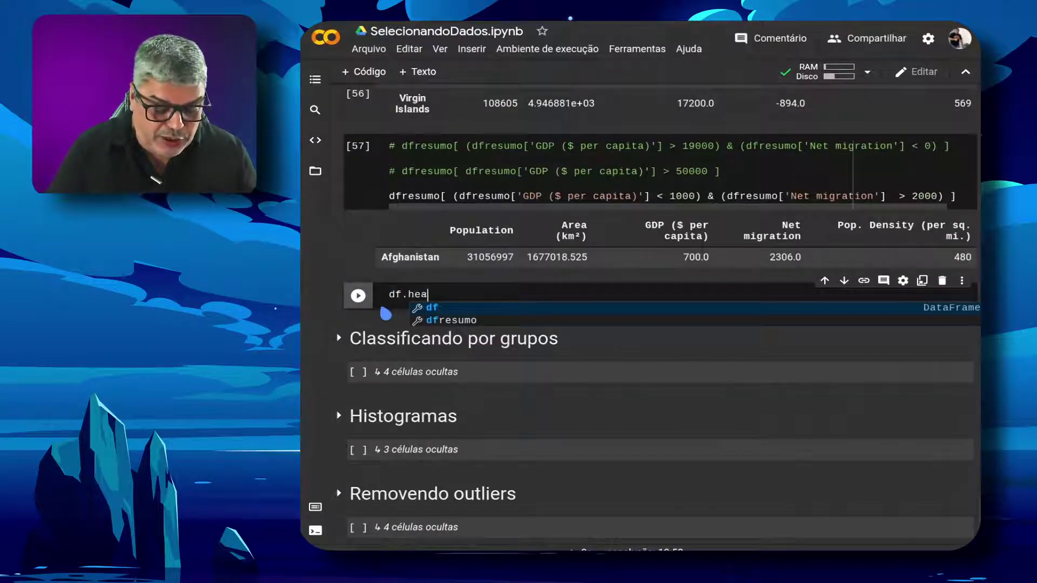
text(d())
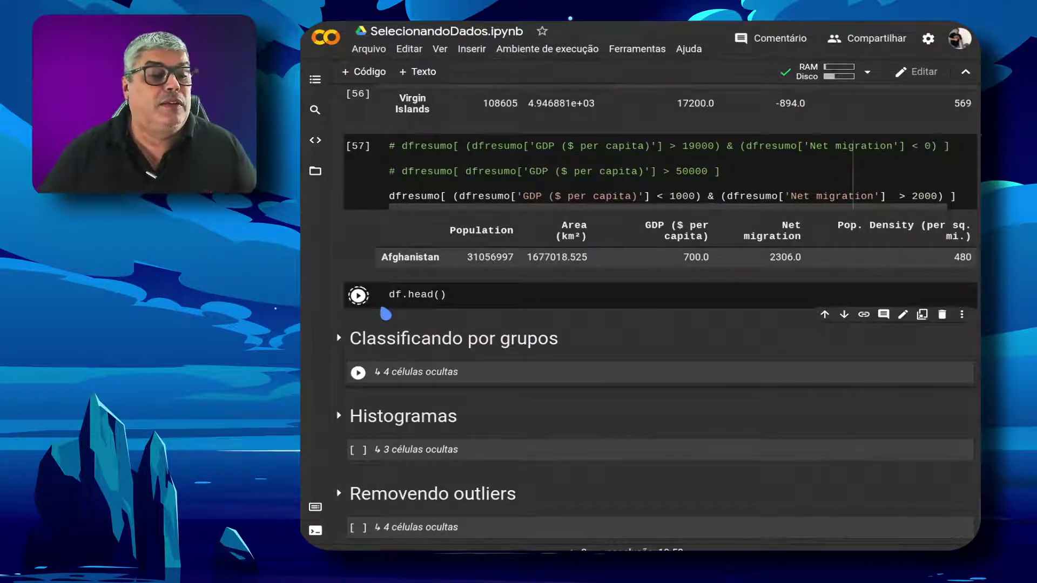
key(shift+Return)
Step: Run the df['Region'].unique() cell in the "Classificando por grupos" section to list the distinct regions
scroll(431, 307, up, 4)
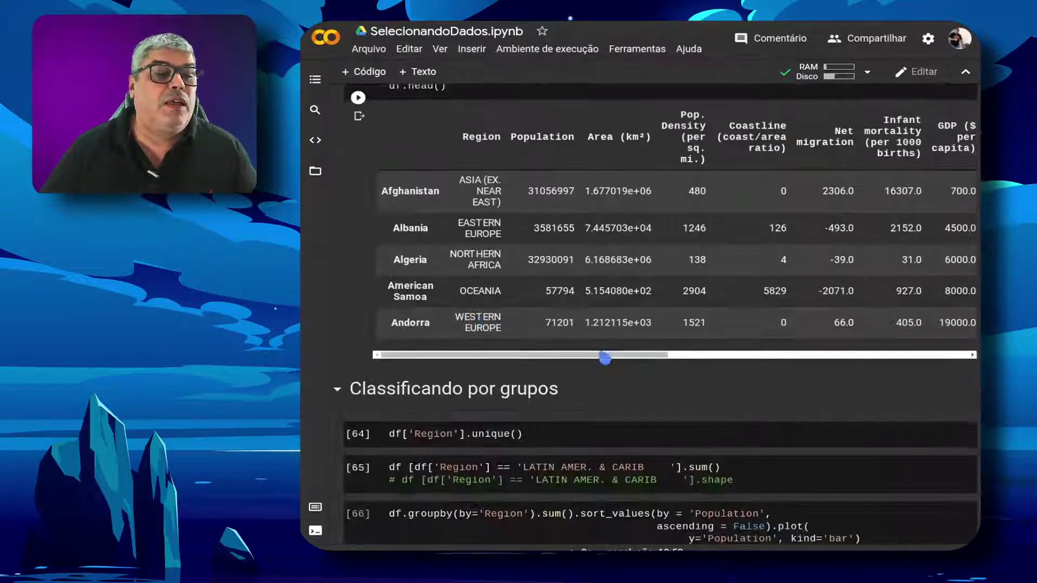
scroll(459, 247, down, 2)
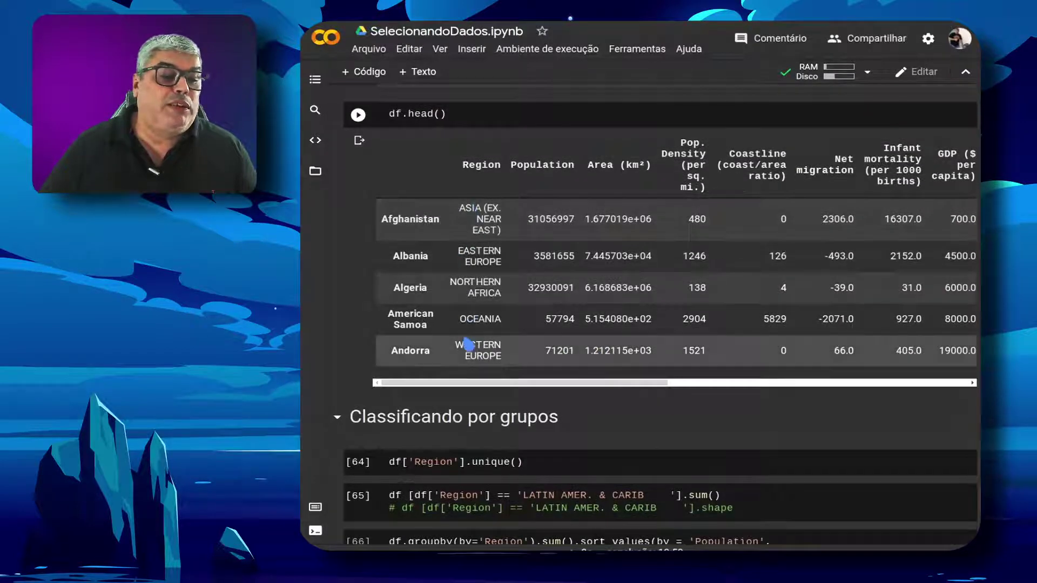
click(572, 463)
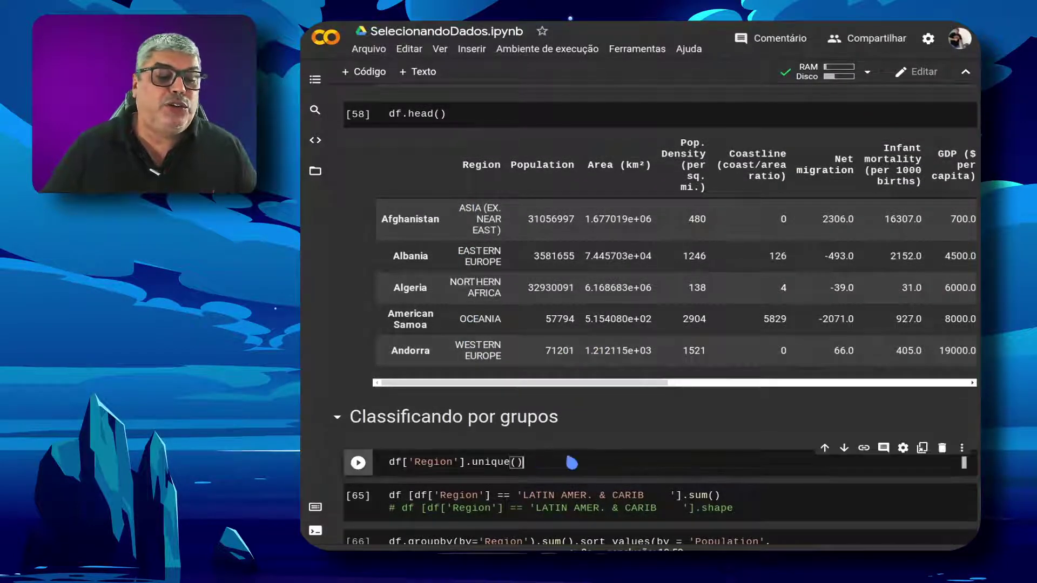
scroll(465, 413, down, 3)
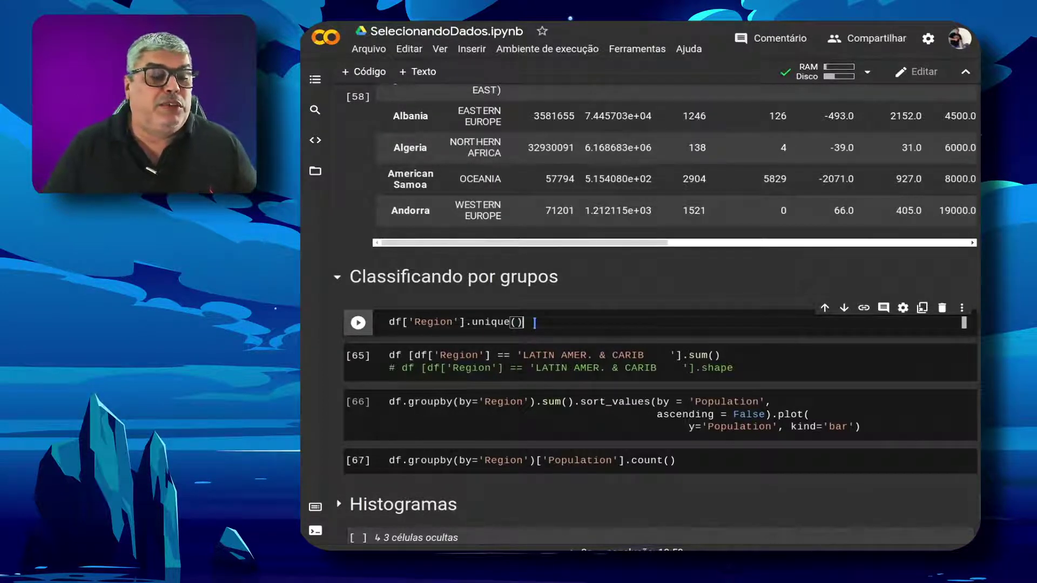
key(shift+Return)
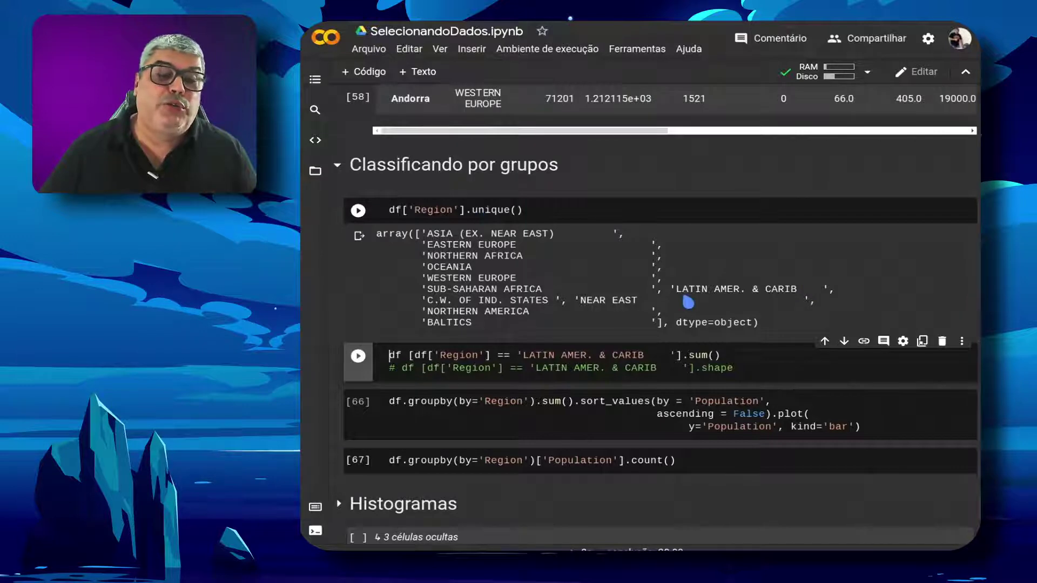
Step: In the 'LATIN AMER. & CARIB' filter ending in .sum(), move the space before the opening bracket to just after it
drag(672, 289, 824, 290)
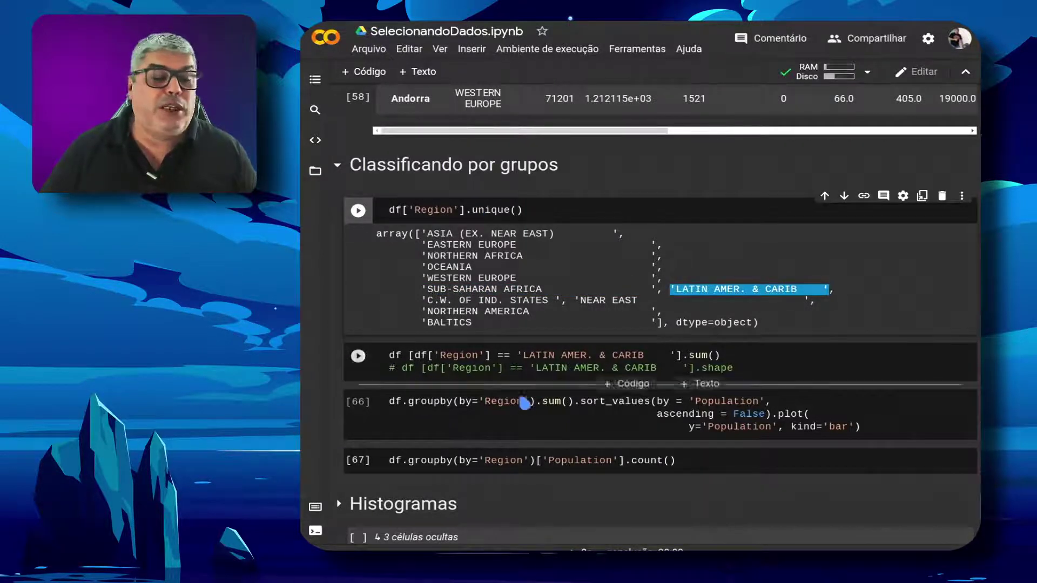
click(421, 355)
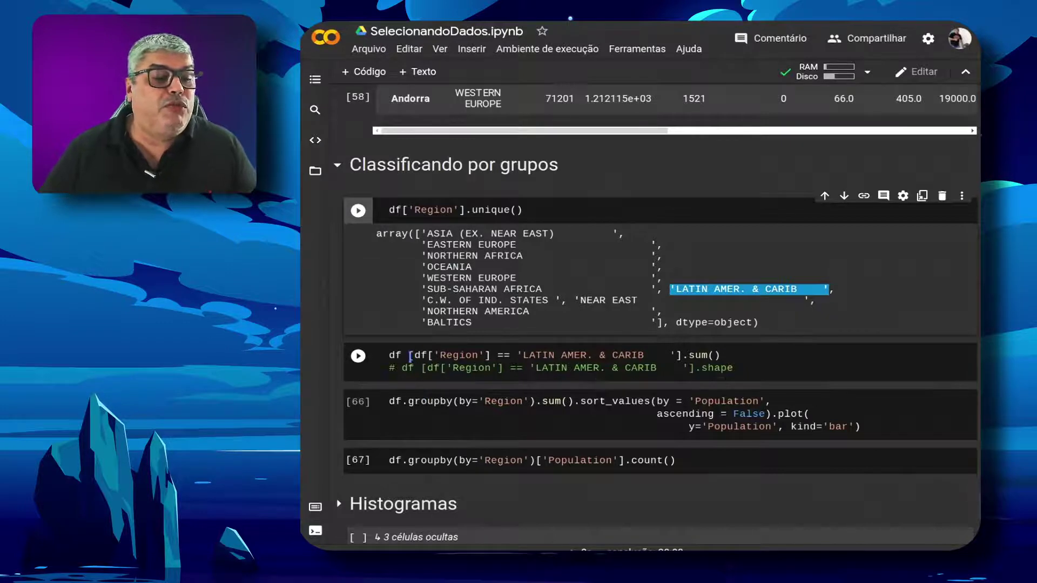
click(403, 354)
key(BackSpace)
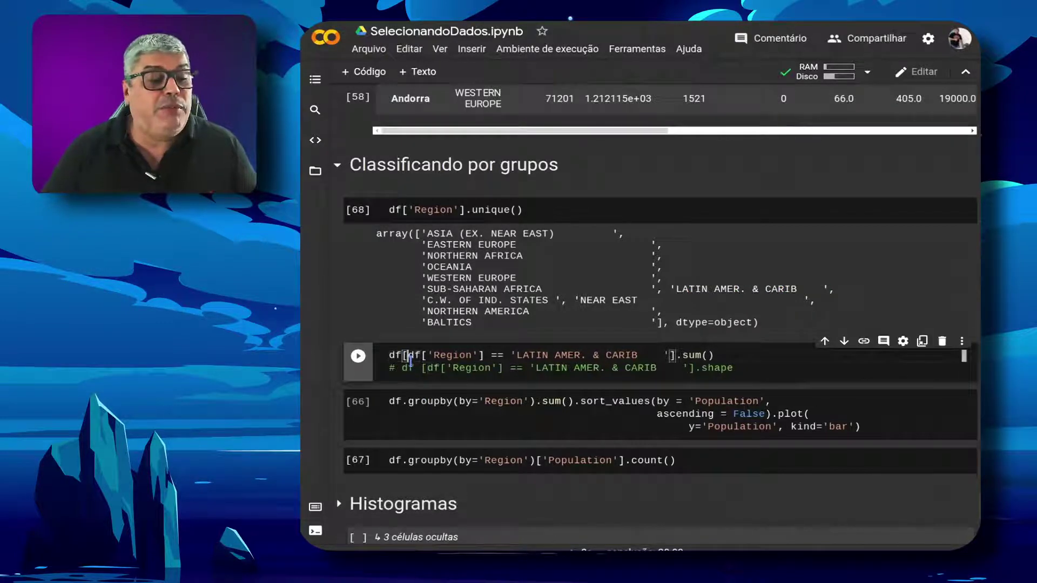
key(Right)
key(ctrl+Right)
key(ctrl+Right)
key(ctrl+Right)
key(ctrl+Right)
key(ctrl+Right)
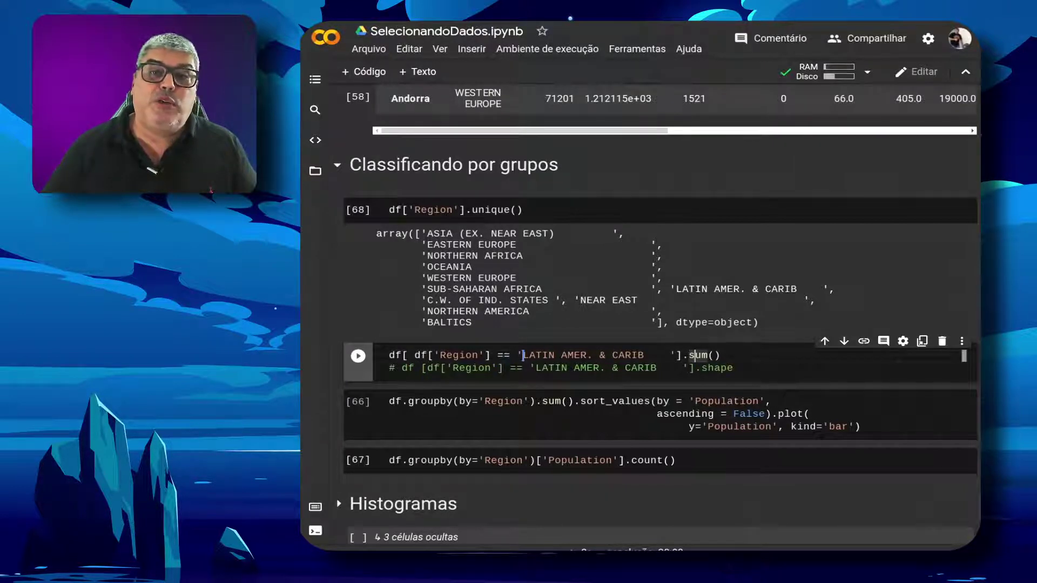
Step: Run the cell that sums the columns for the 'LATIN AMER. & CARIB' region
click(511, 355)
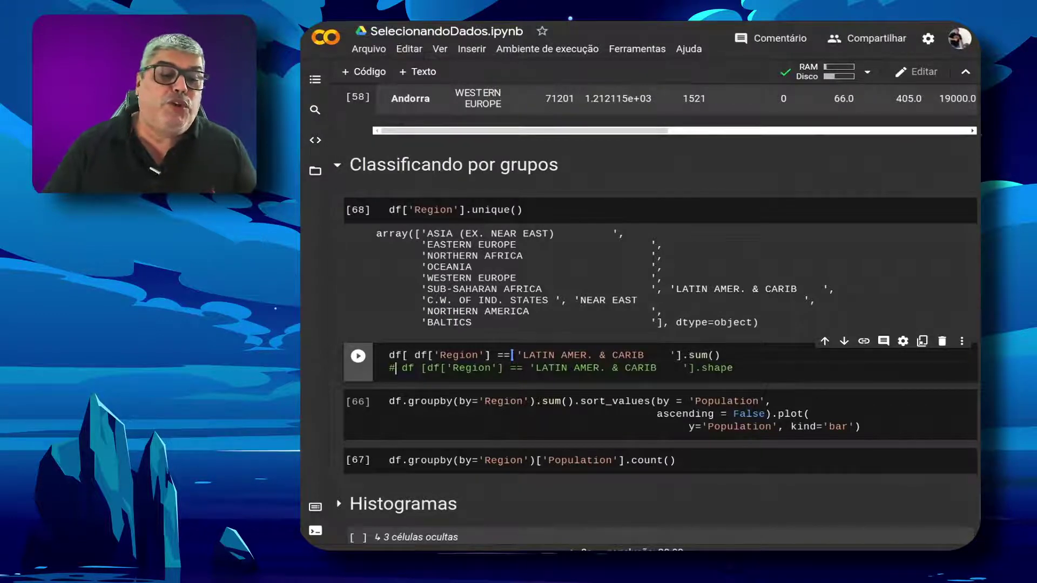
click(716, 355)
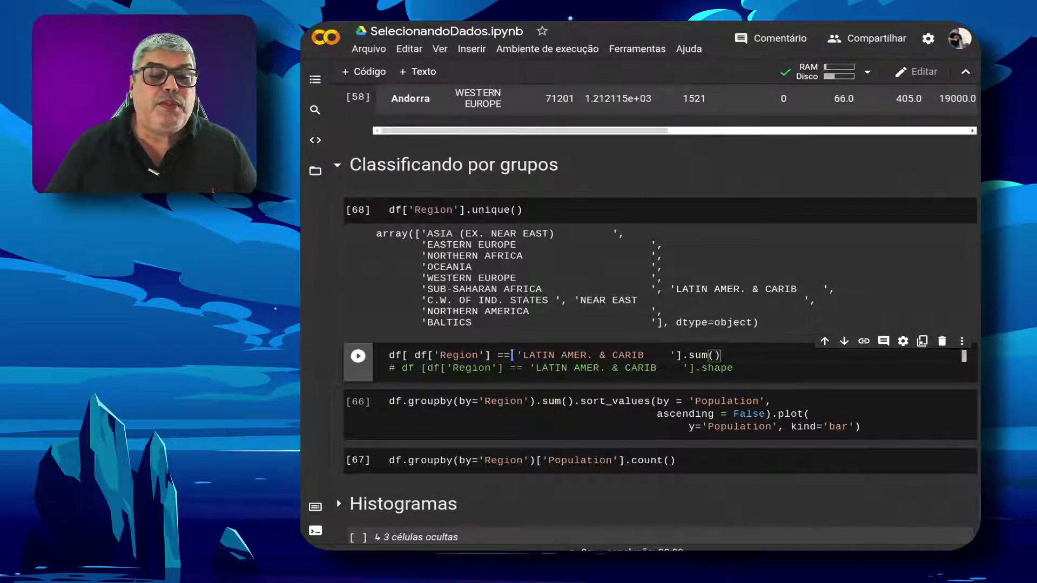
click(726, 355)
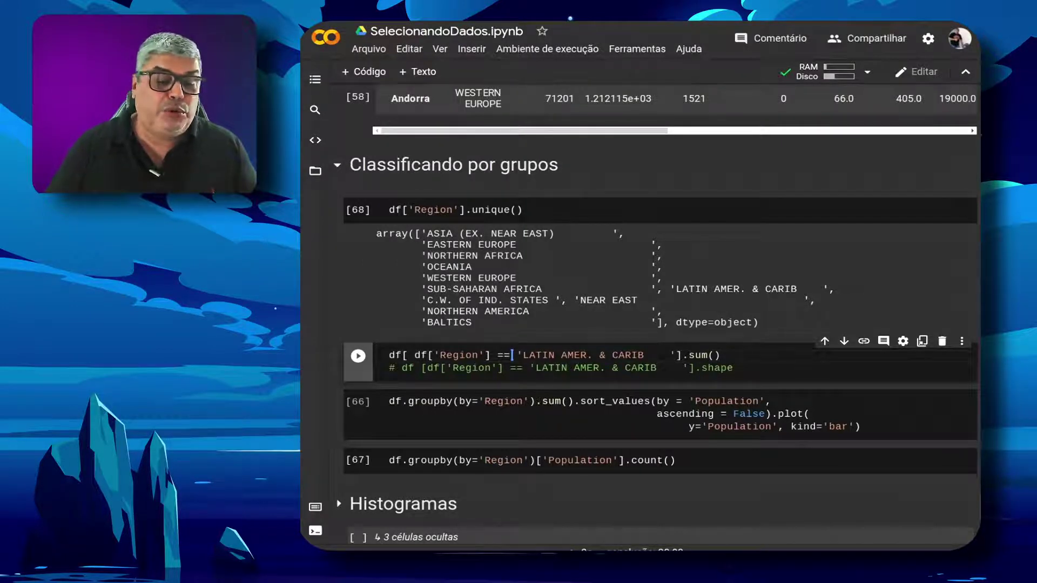
key(shift+Return)
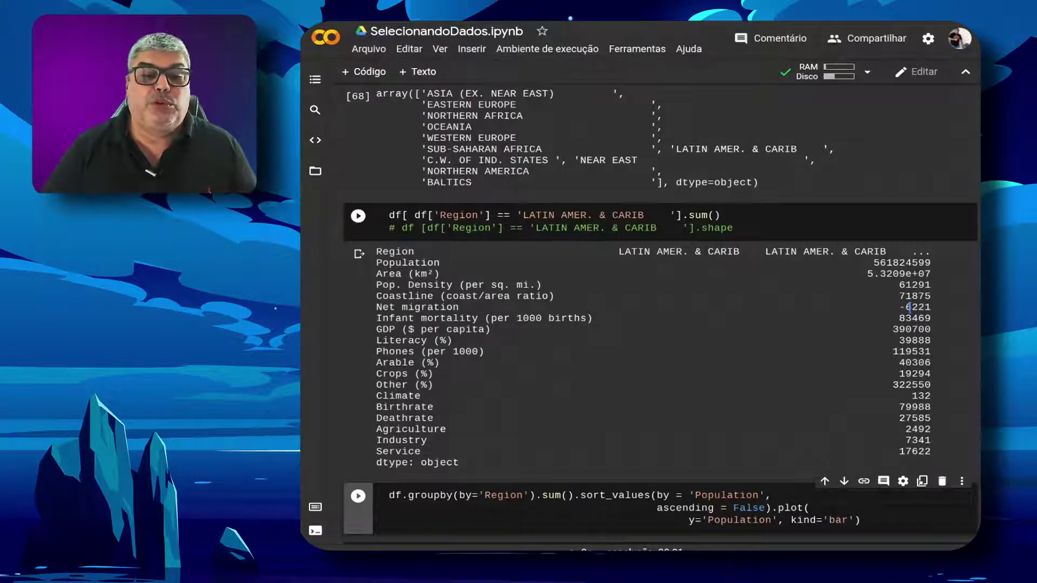
Step: Uncomment the .shape line of the 'LATIN AMER. & CARIB' filter and run the cell again
click(756, 215)
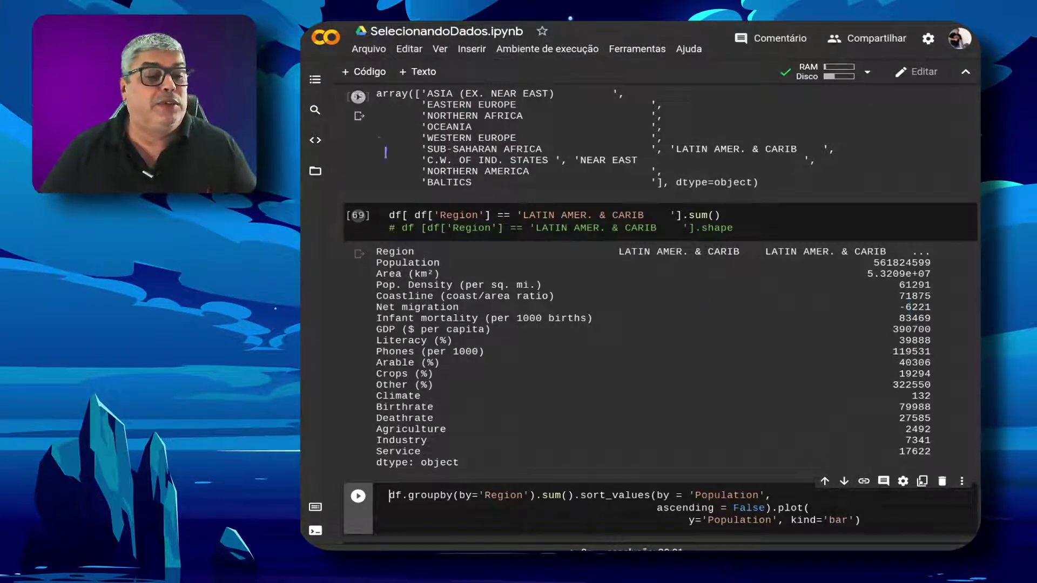
click(389, 228)
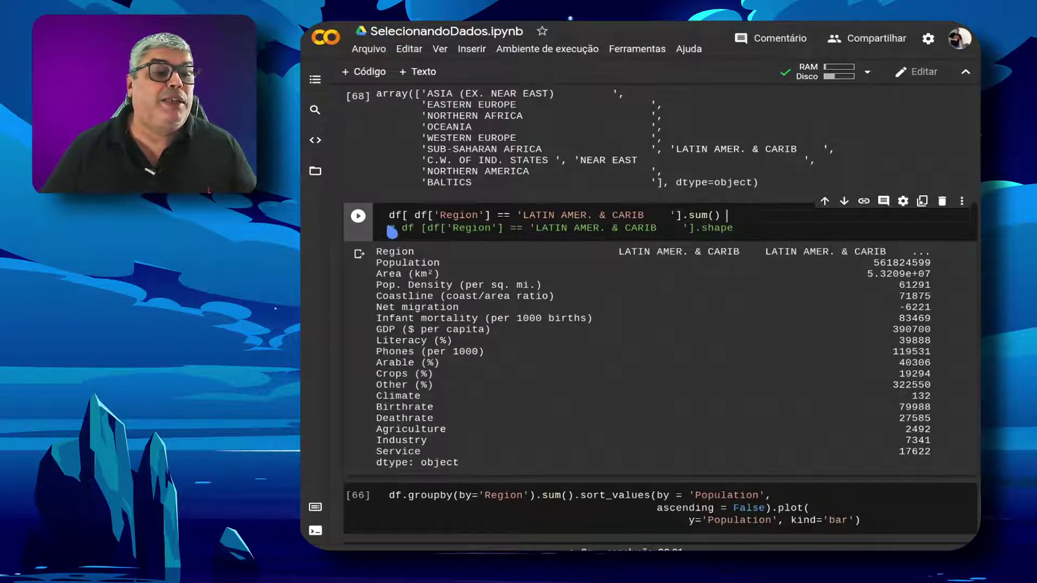
key(ctrl+slash)
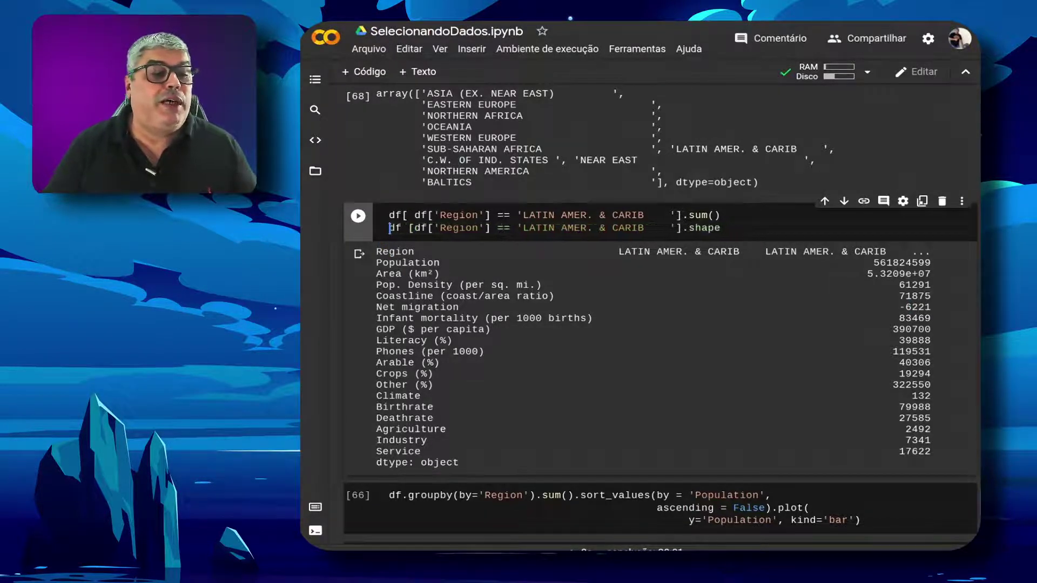
key(End)
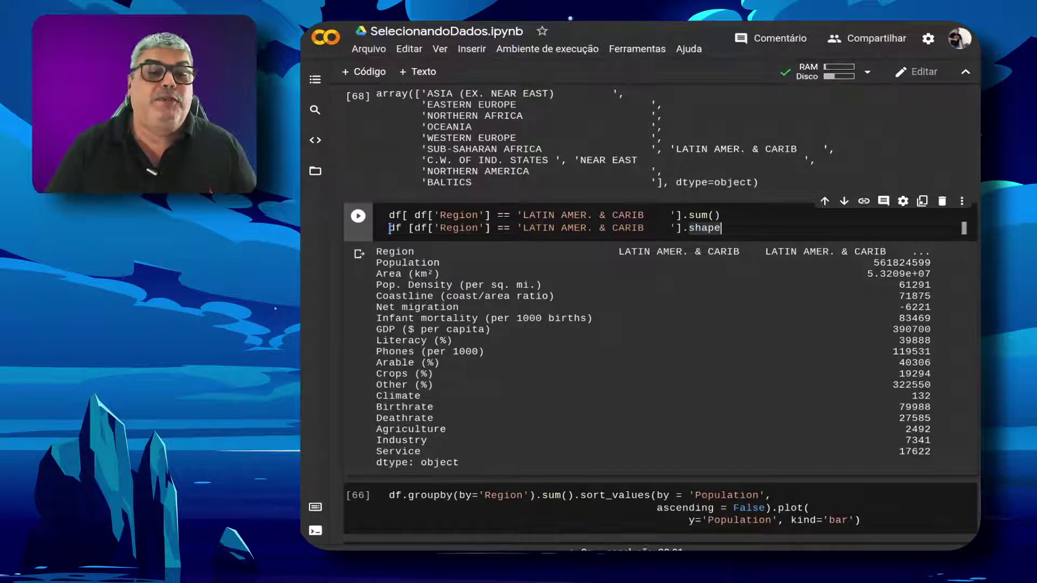
key(shift+Return)
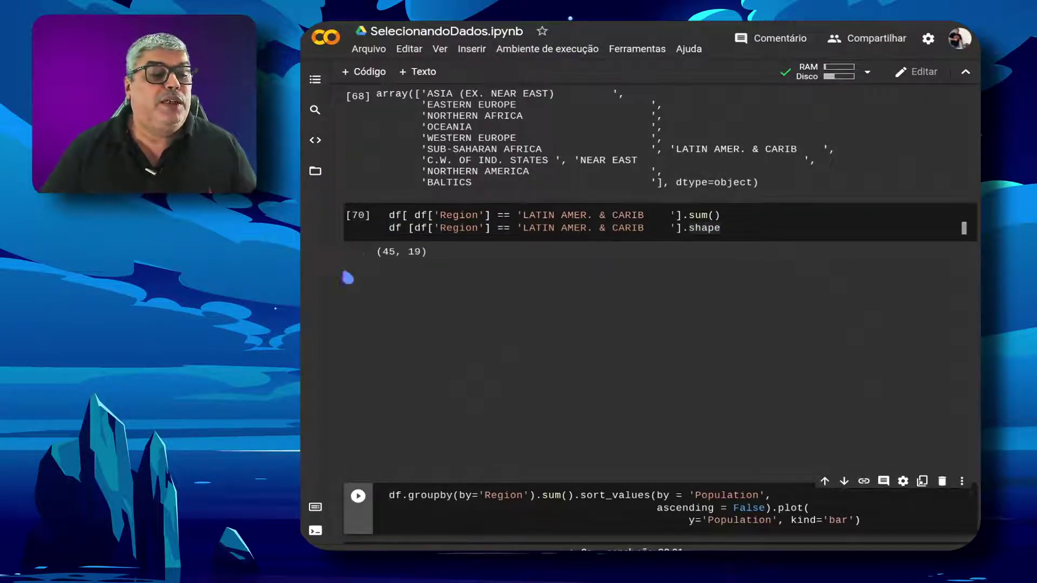
scroll(415, 407, down, 2)
scroll(414, 408, down, 2)
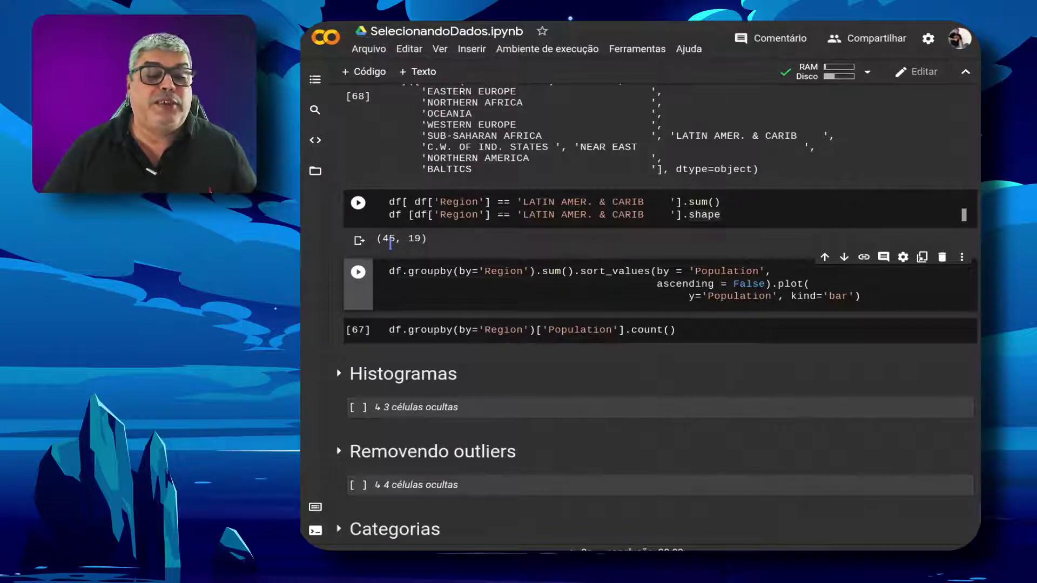
Step: Run the groupby cell that sums by Region, sorts by Population in descending order and plots a bar chart
click(396, 253)
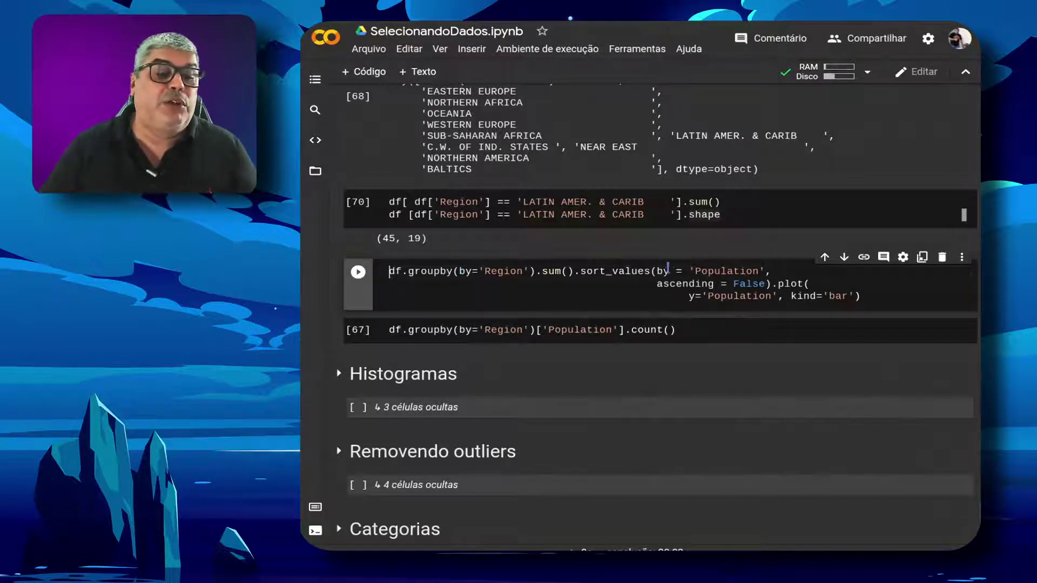
click(571, 270)
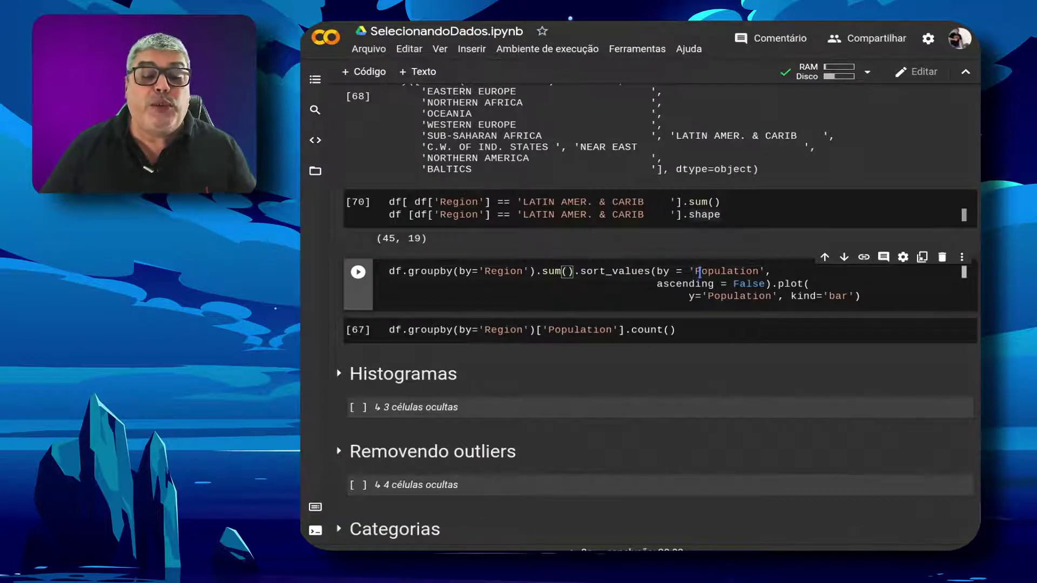
click(732, 296)
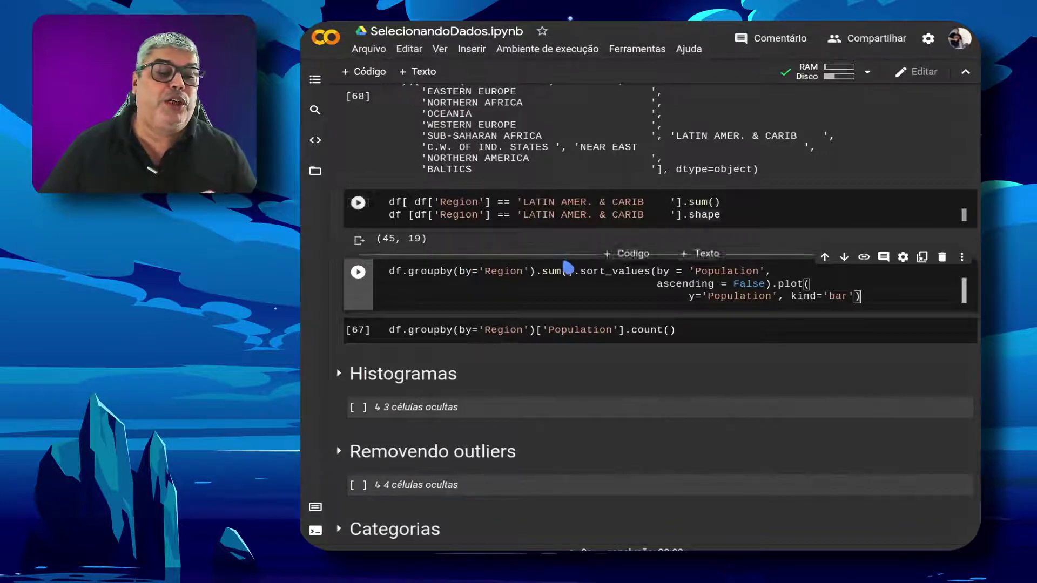
mouse_move(549, 268)
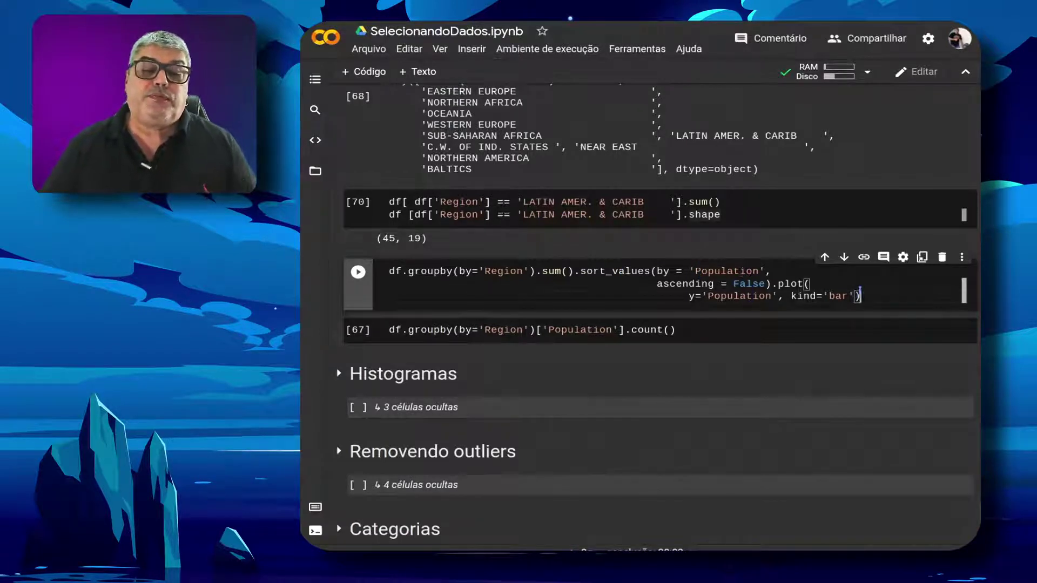
key(shift+Return)
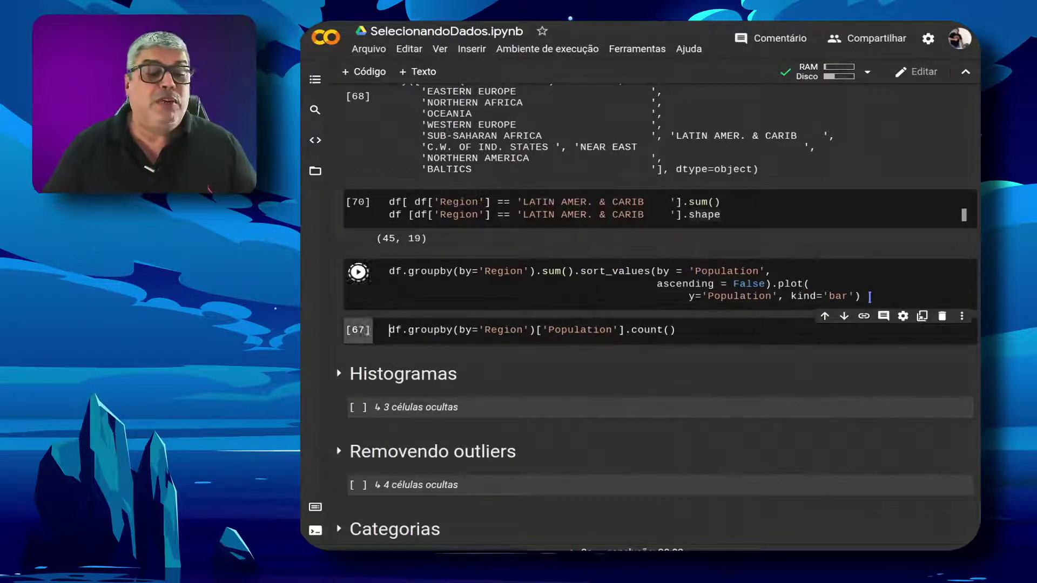
Step: Compare the population bar chart by region with the population sums listed by the groupby cell below it
scroll(596, 319, up, 2)
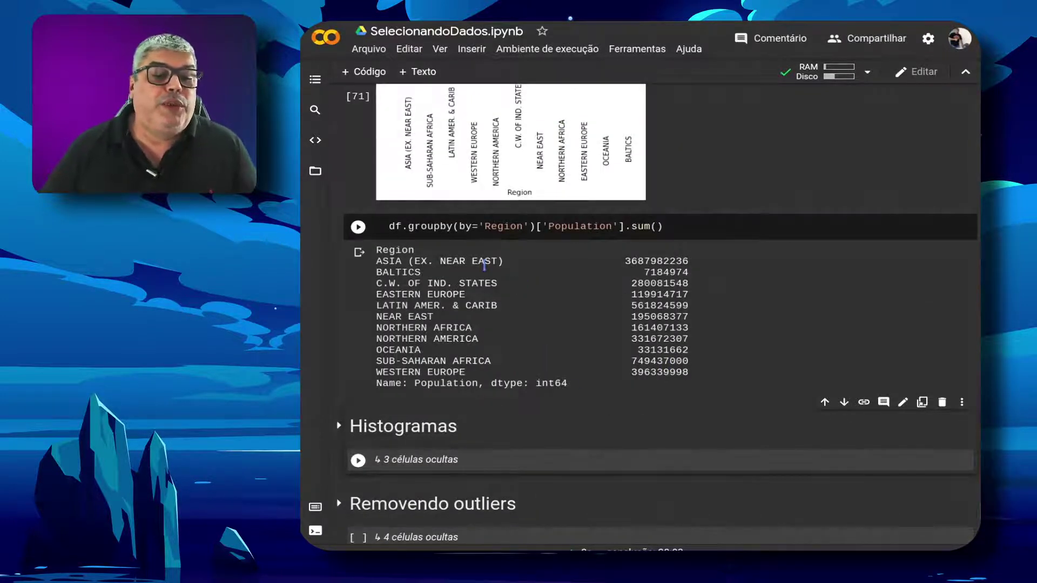
scroll(544, 282, up, 4)
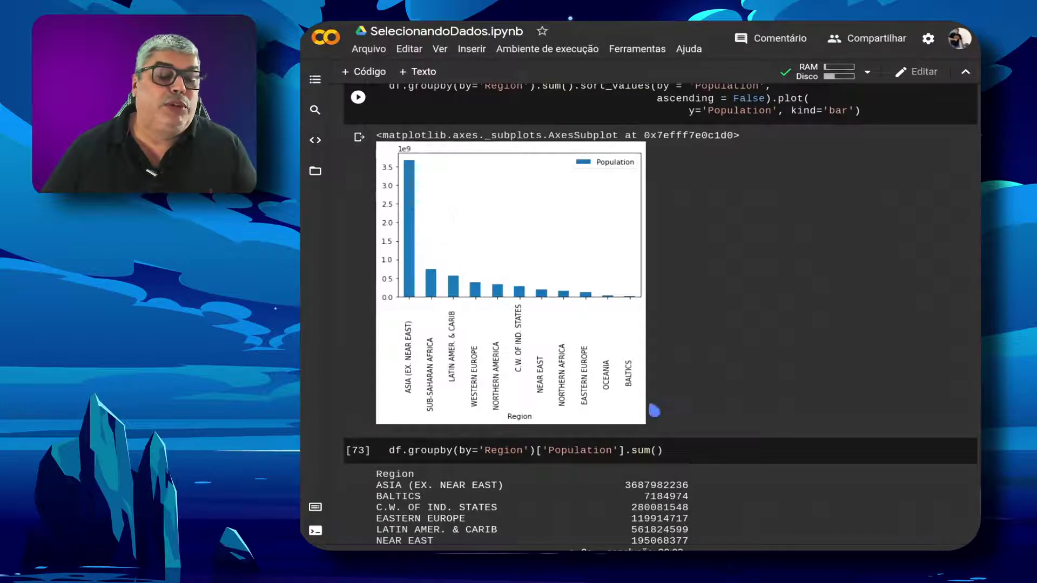
scroll(654, 410, down, 3)
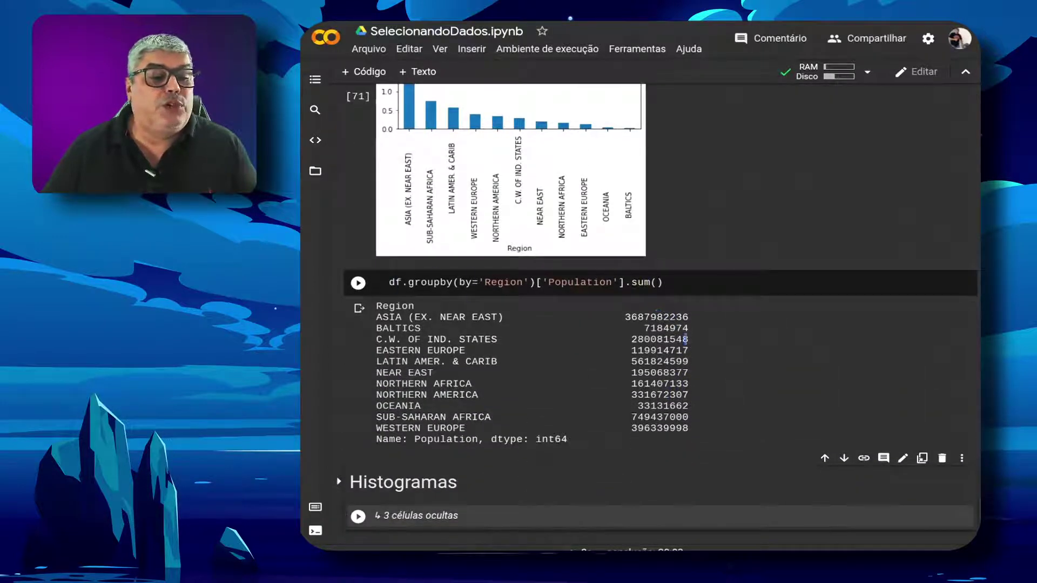
click(674, 288)
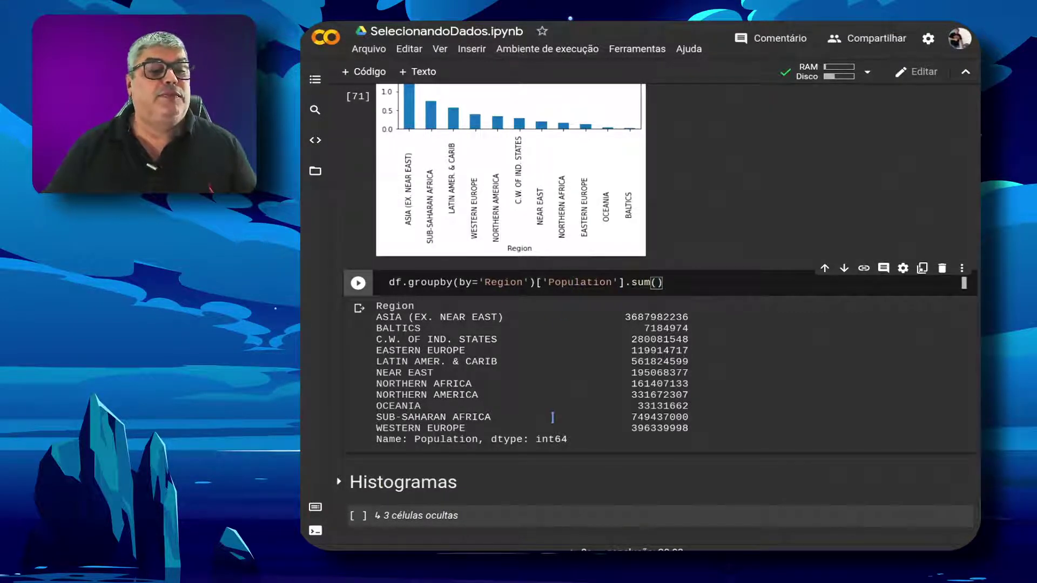
scroll(552, 417, up, 2)
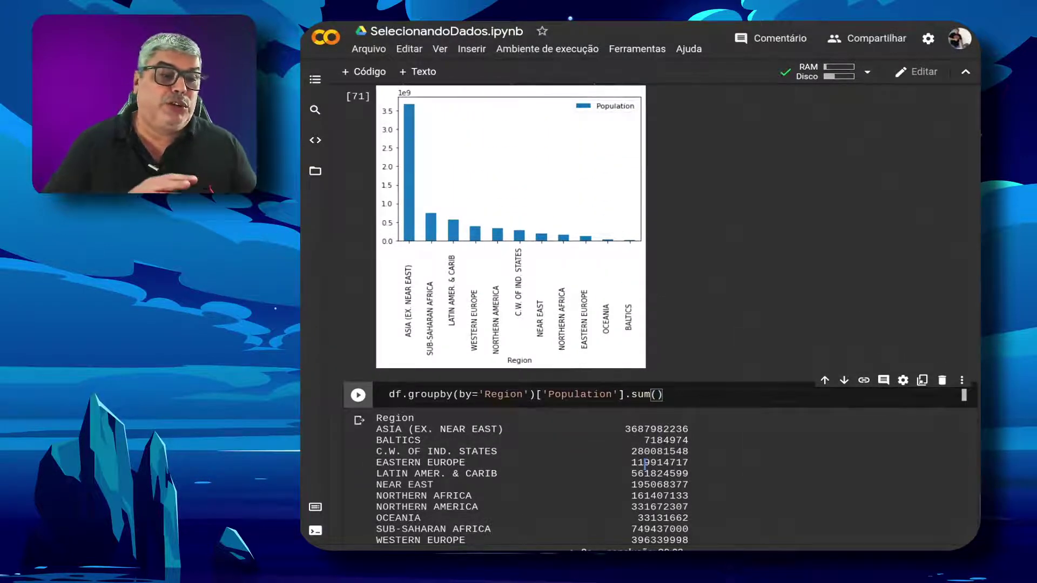
scroll(477, 186, up, 1)
scroll(477, 187, down, 1)
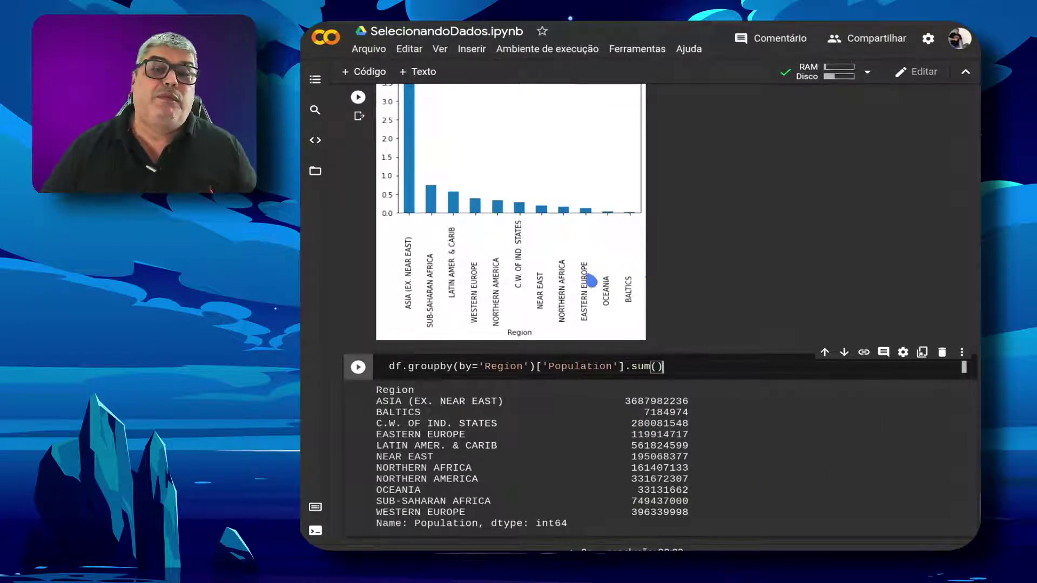
scroll(594, 278, down, 3)
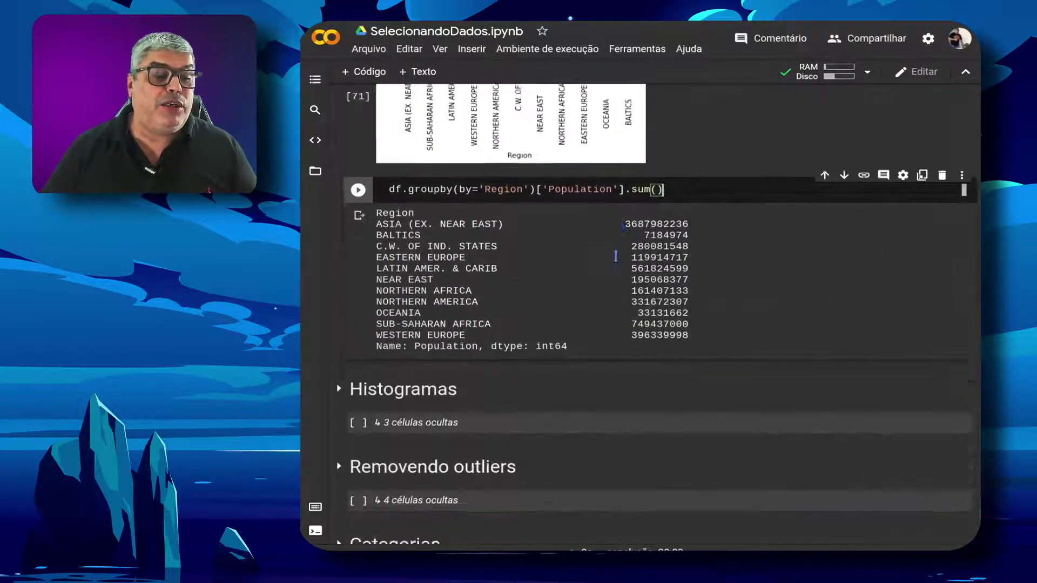
Step: Expand the "Histogramas" section and change df to dfresumo in the cell describing 'GDP ($ per capita)'
scroll(616, 257, down, 2)
click(339, 287)
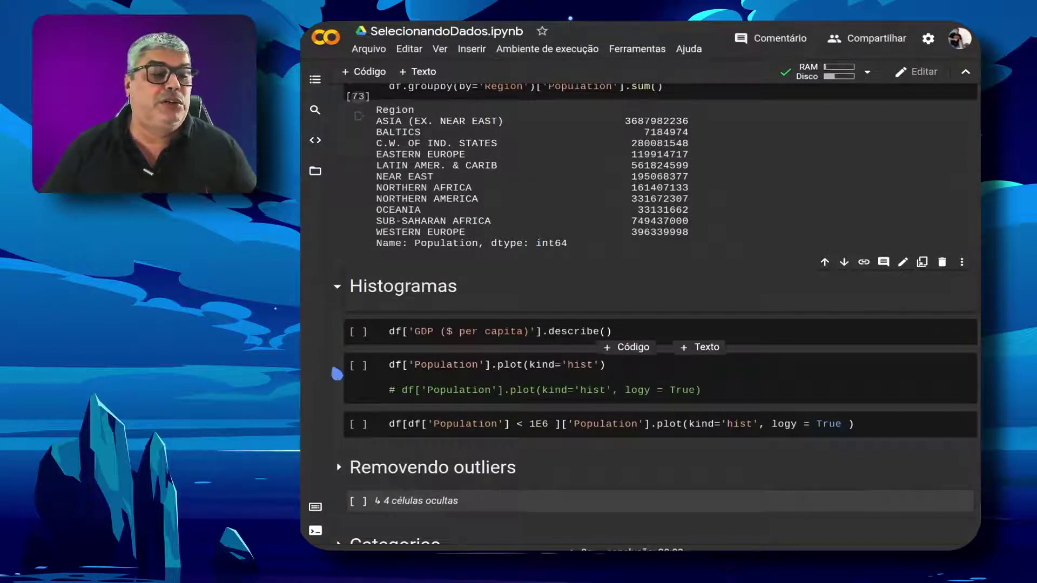
click(400, 331)
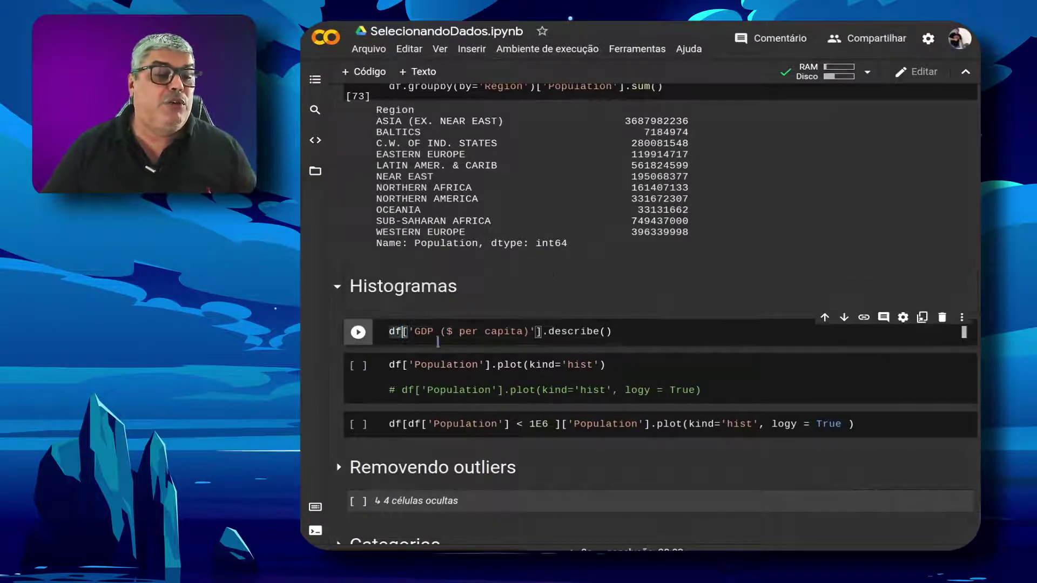
text(resumo)
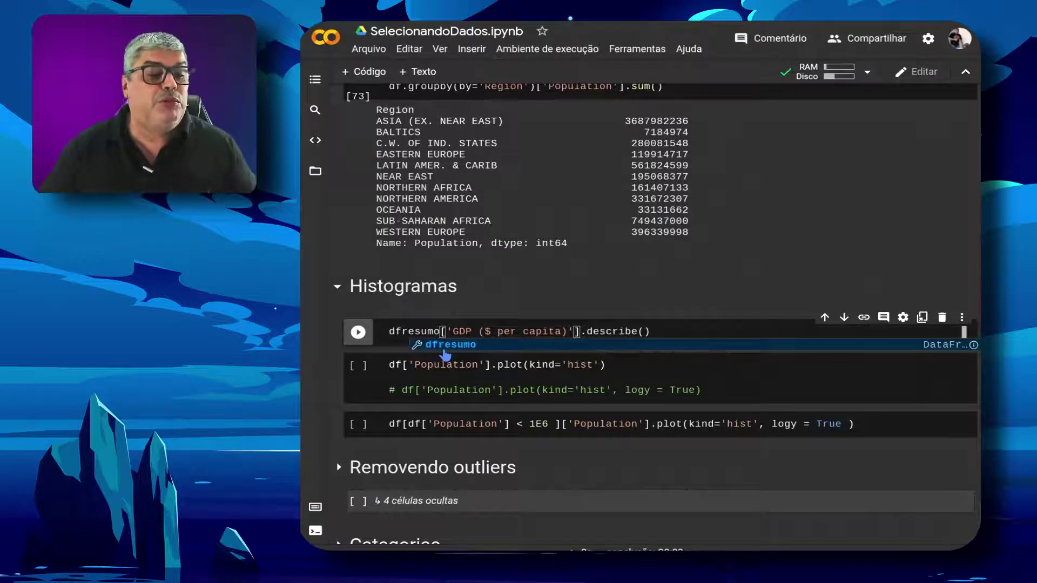
key(Escape)
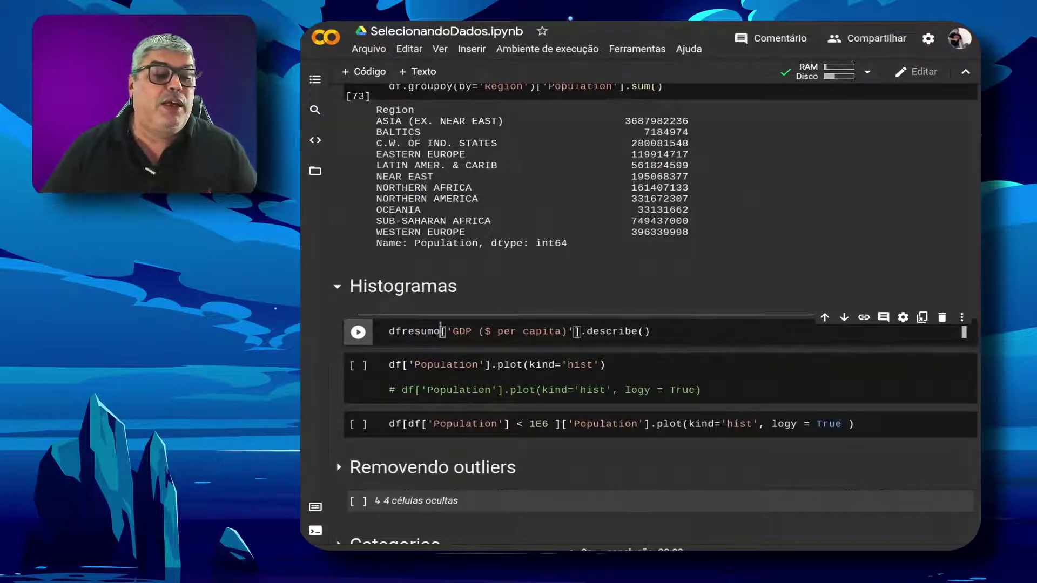
Step: Run the cell that describes the 'GDP ($ per capita)' column of dfresumo
click(664, 331)
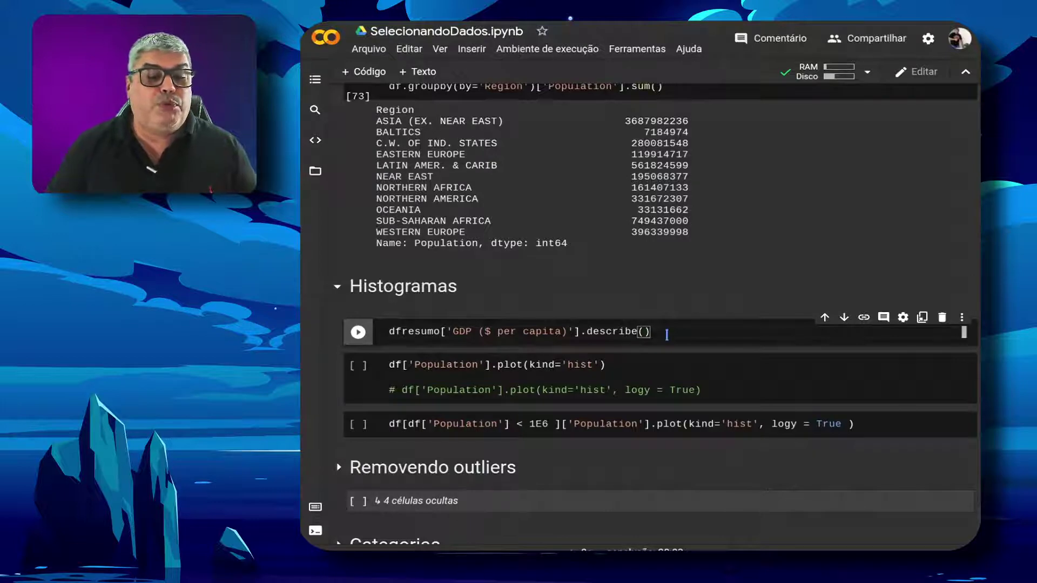
key(shift+Return)
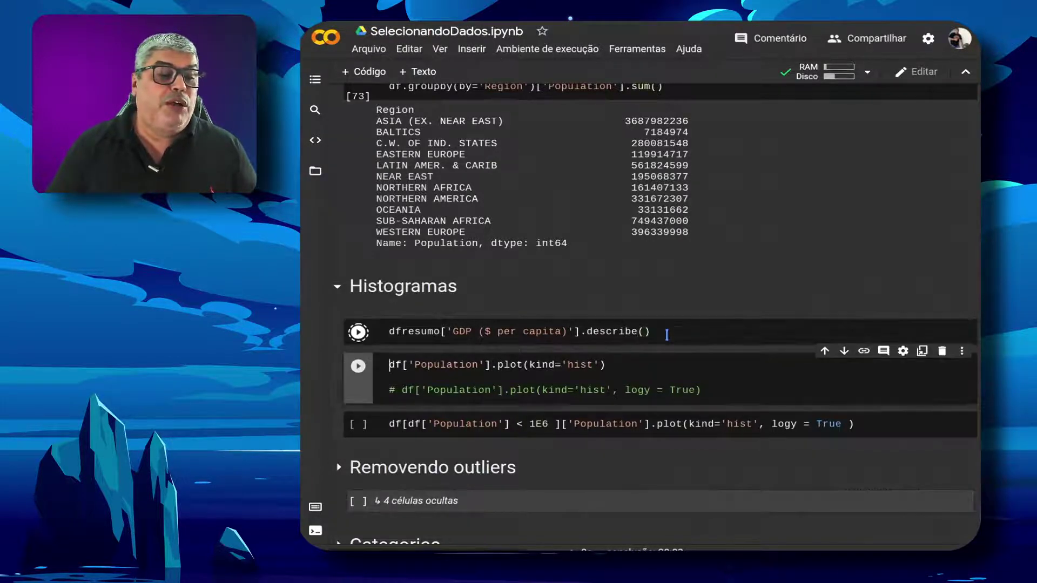
scroll(667, 335, down, 2)
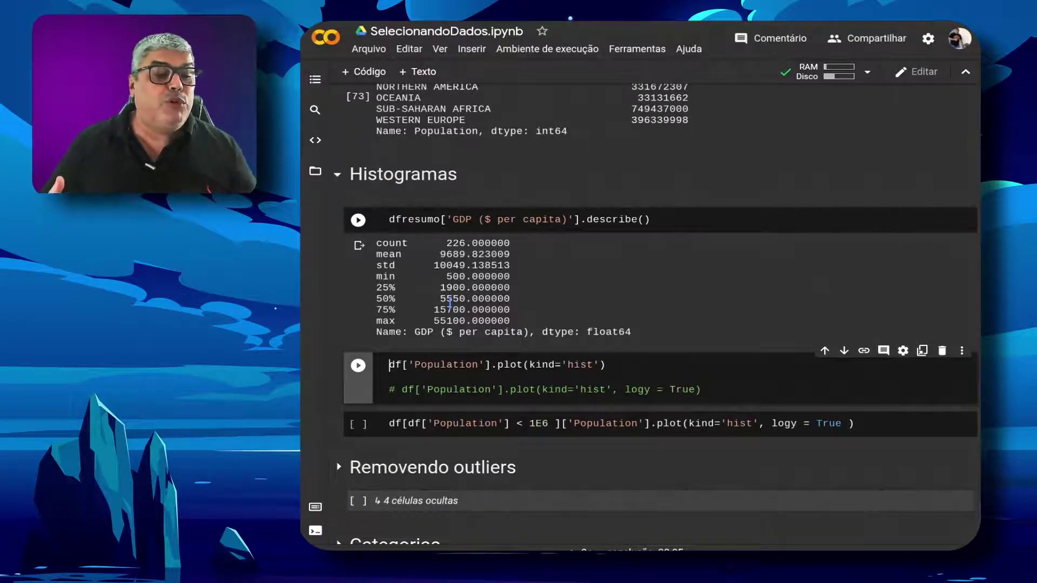
Step: Replace describe() with plot(kind='hist') in the dfresumo 'GDP ($ per capita)' cell under "Histogramas" and run it
drag(588, 219, 627, 220)
key(BackSpace)
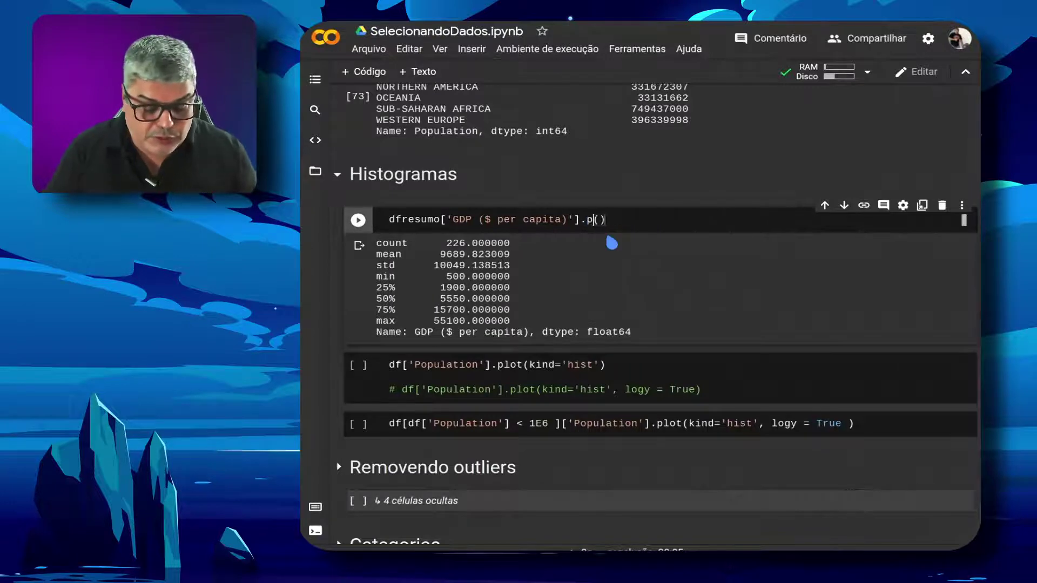
text(plot()
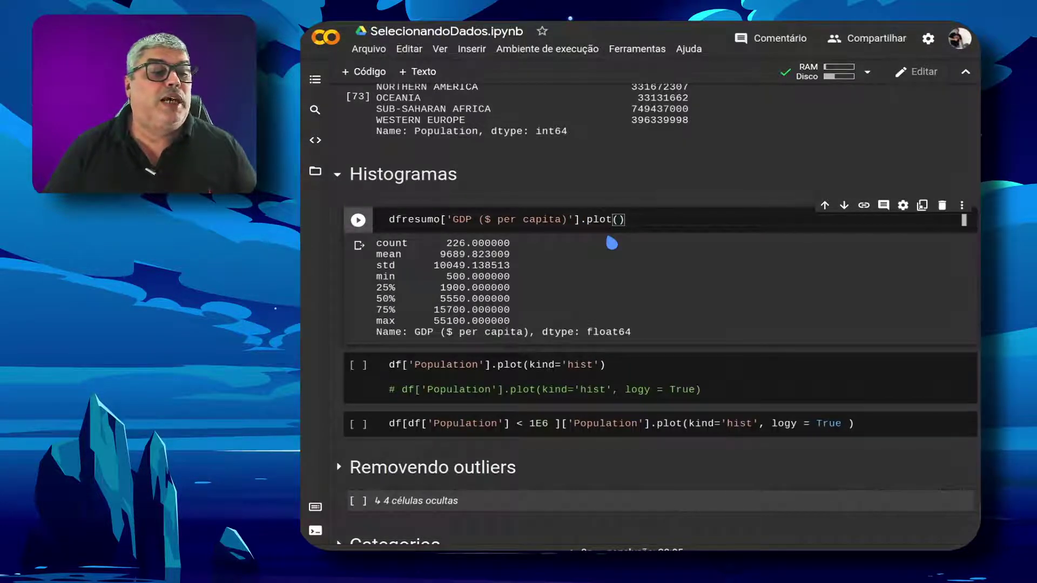
text(kind='hist')
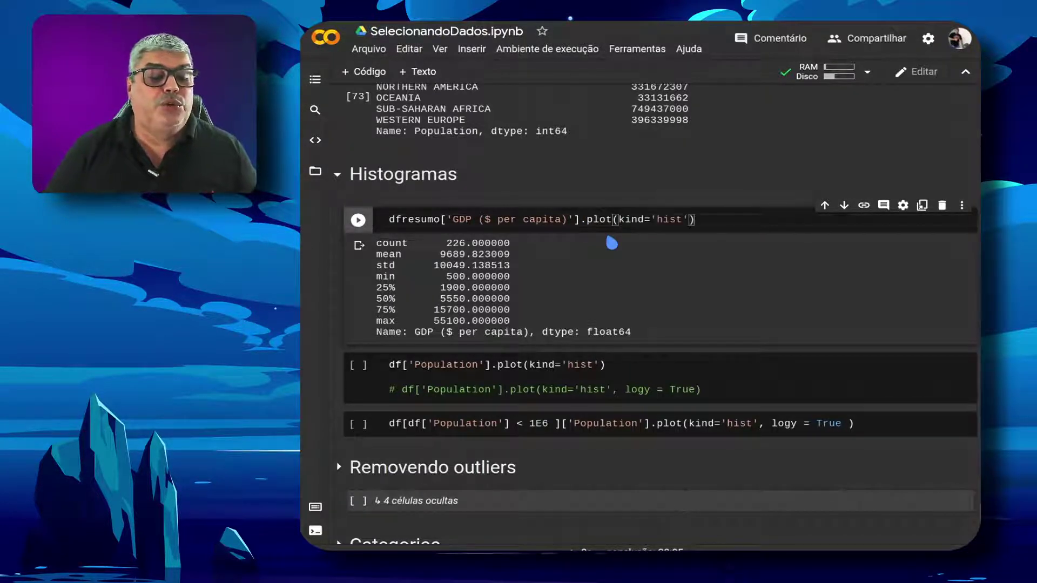
key(shift+Return)
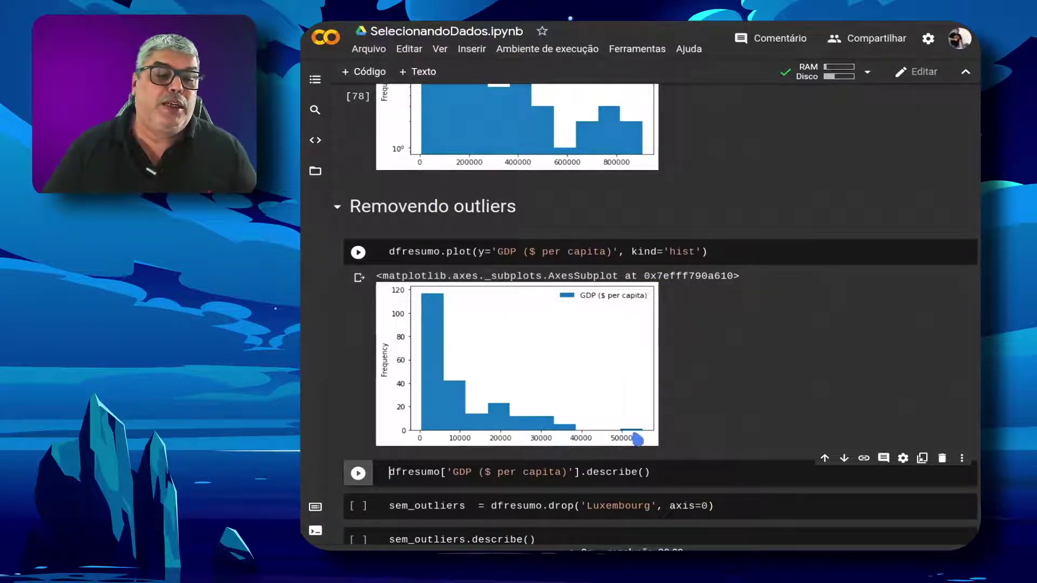
Step: Run the 'GDP ($ per capita)' describe cell under "Removendo outliers" and compare its statistics with the histogram above
click(669, 473)
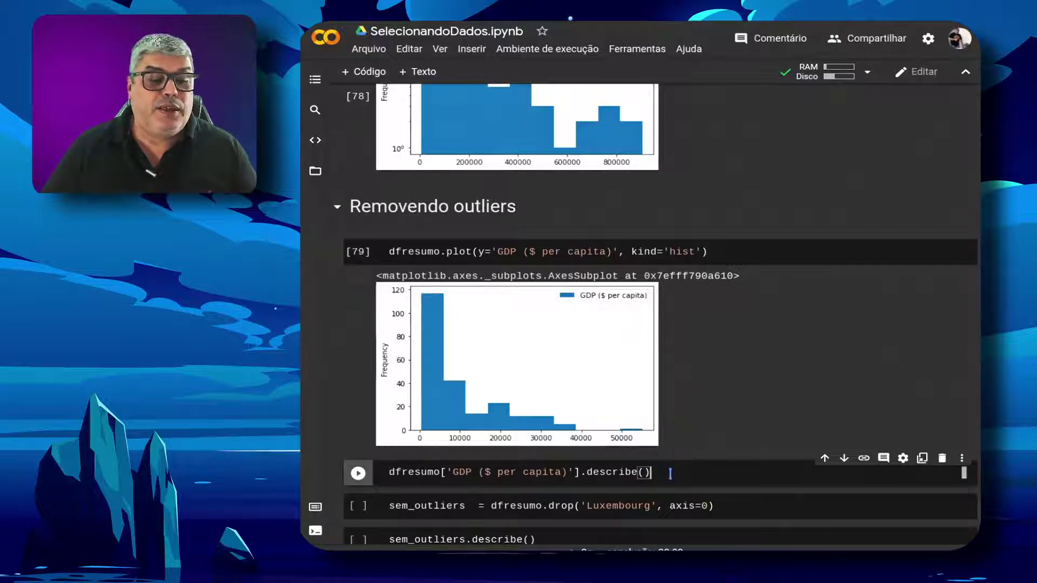
key(shift+Return)
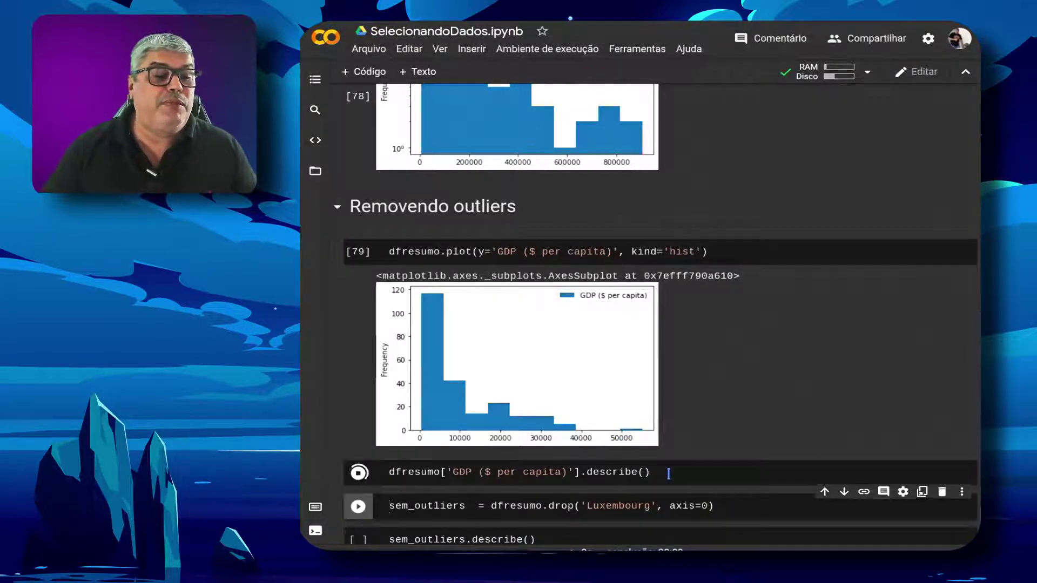
scroll(610, 427, up, 1)
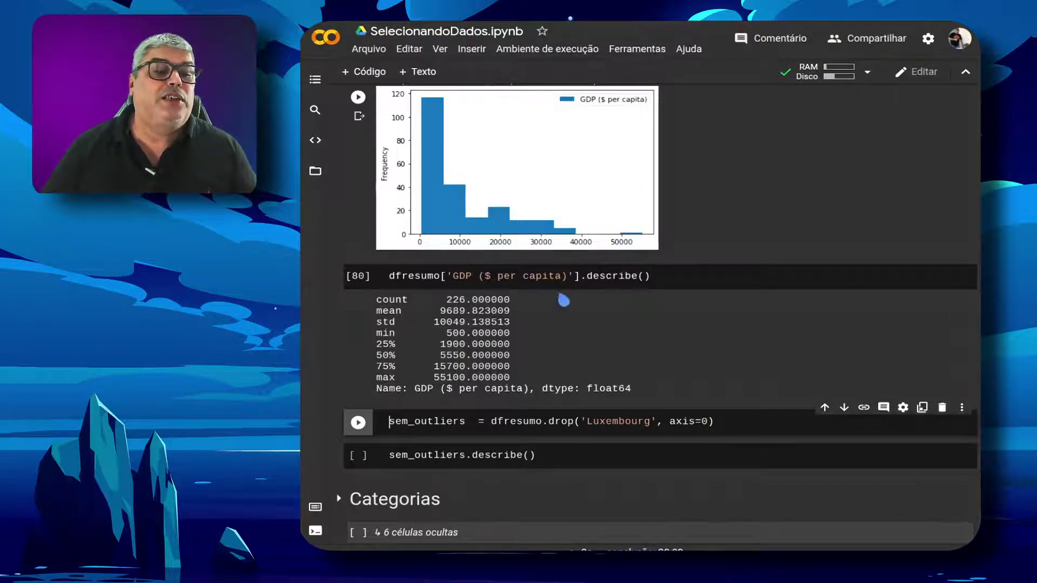
scroll(653, 302, up, 1)
scroll(639, 273, up, 2)
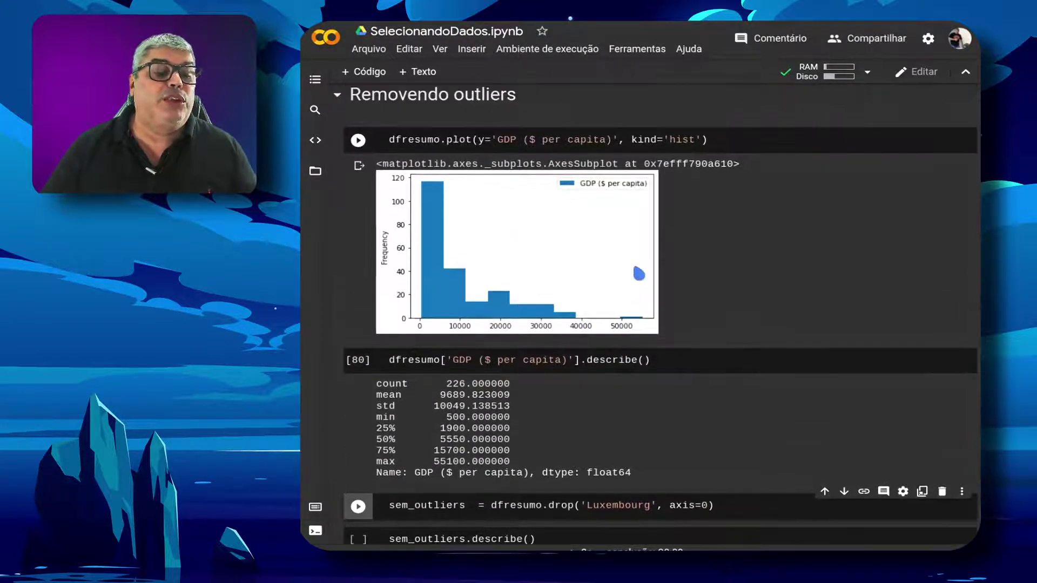
scroll(624, 316, up, 1)
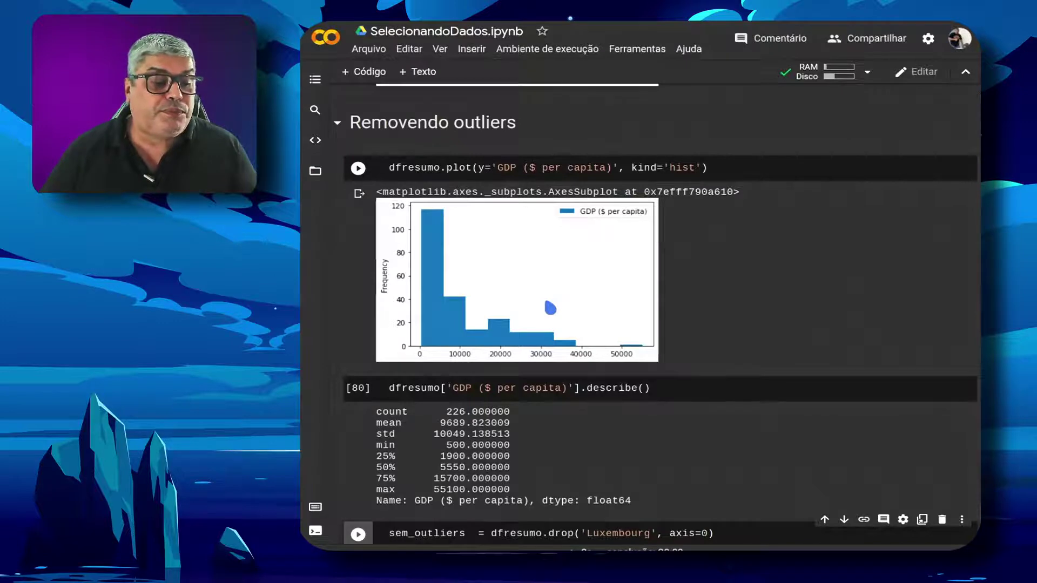
Step: Run the cell that drops 'Luxembourg' from dfresumo into sem_outliers, and the cell that describes sem_outliers
scroll(549, 308, down, 4)
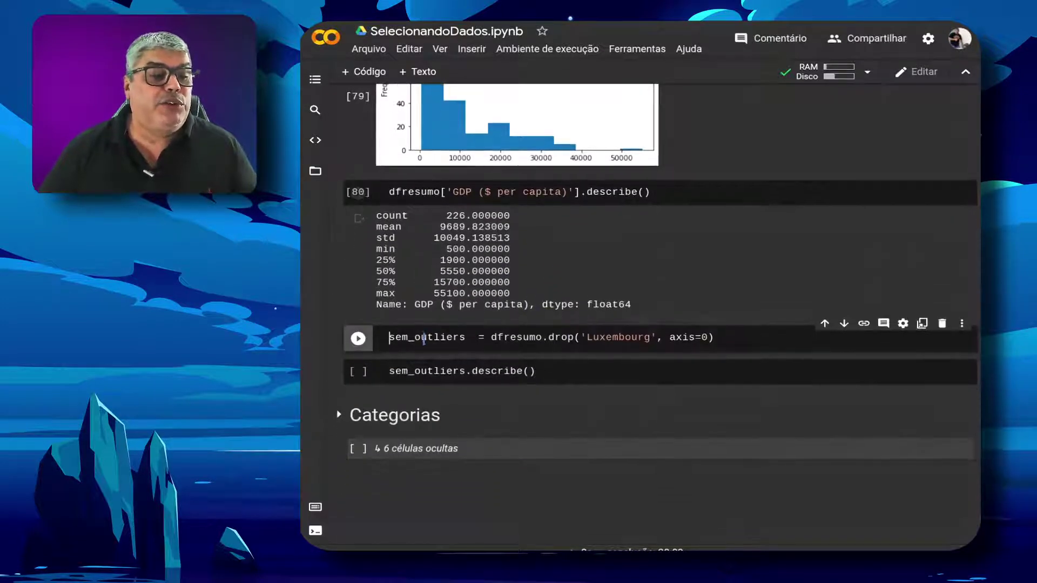
mouse_move(562, 336)
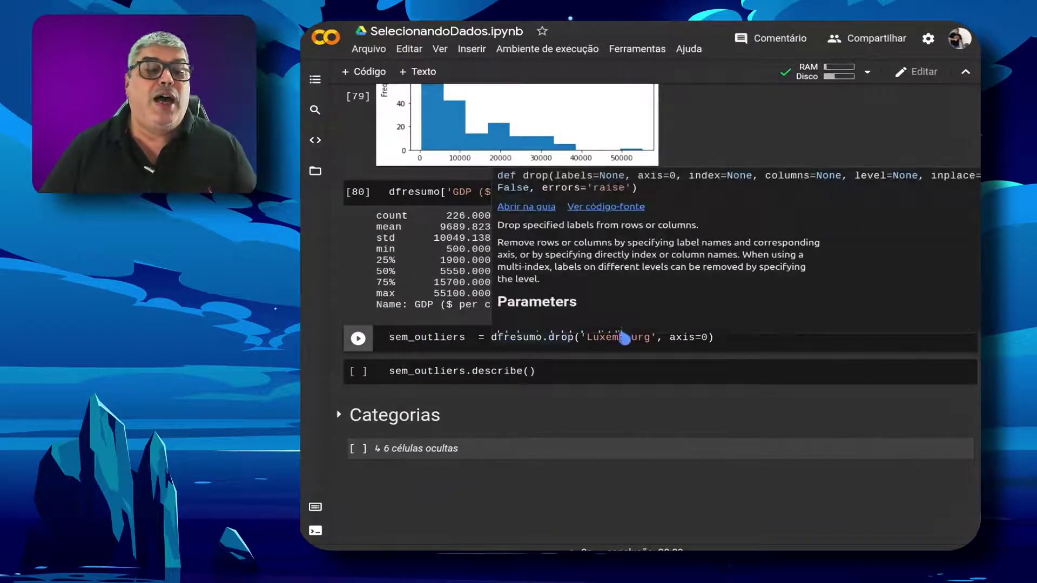
click(624, 338)
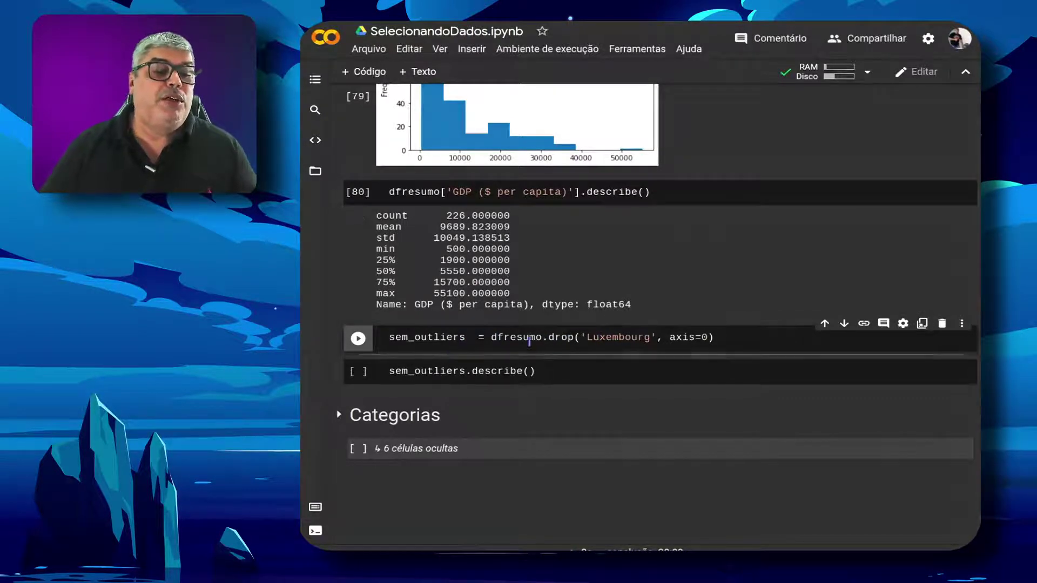
click(611, 337)
click(723, 337)
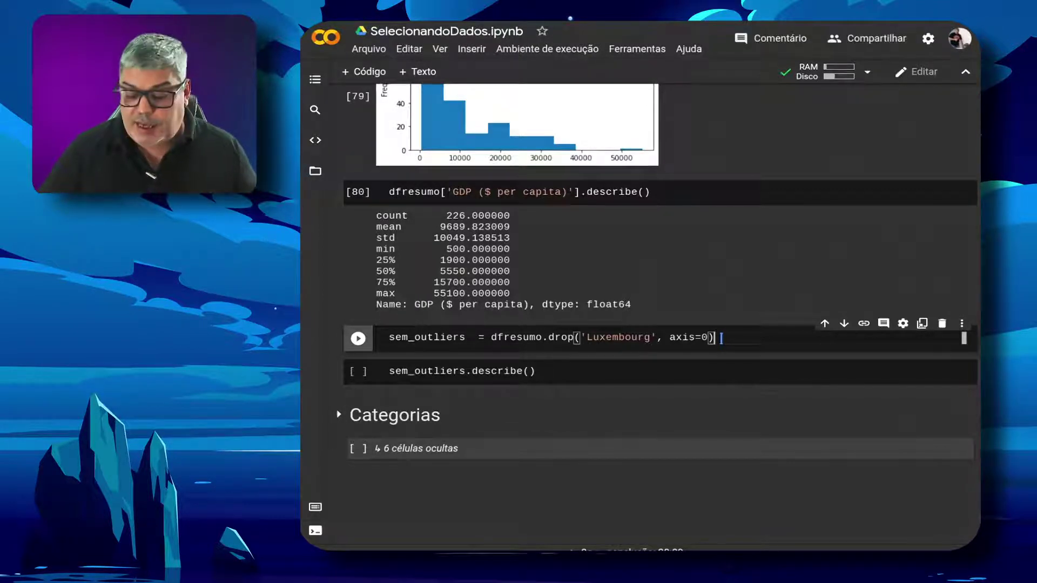
click(420, 337)
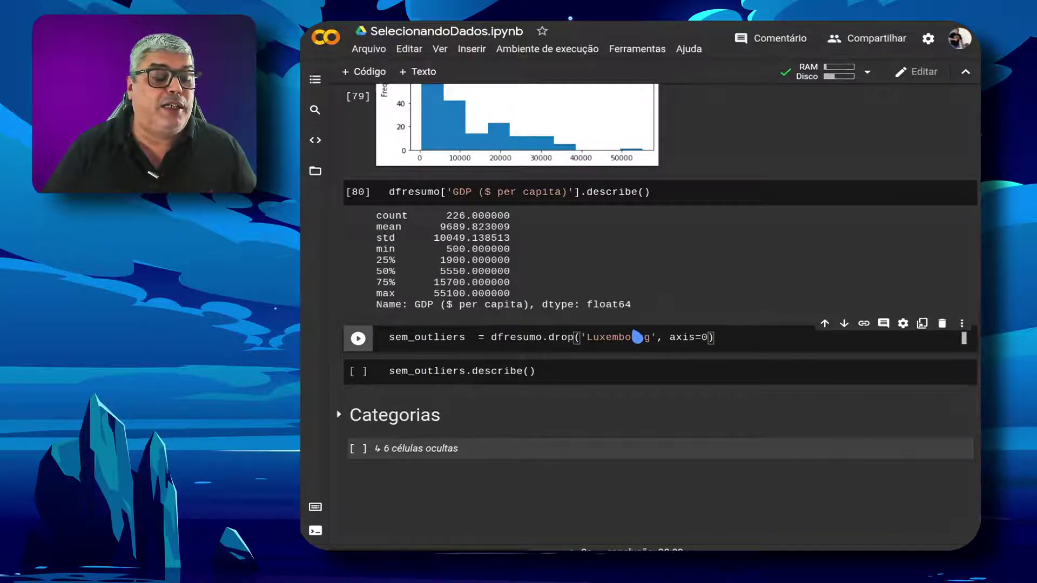
key(shift+Return)
click(544, 372)
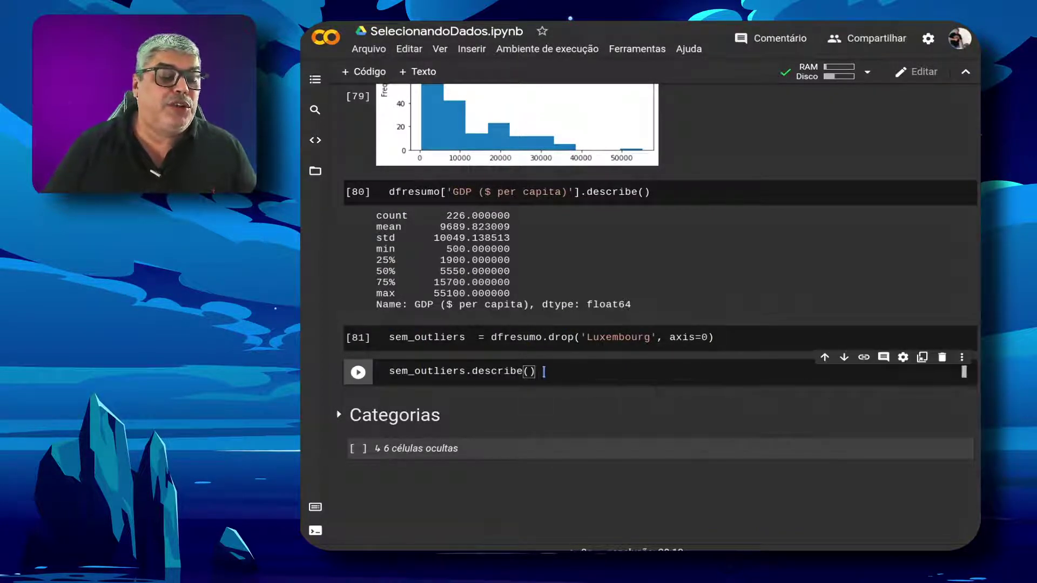
key(shift+Return)
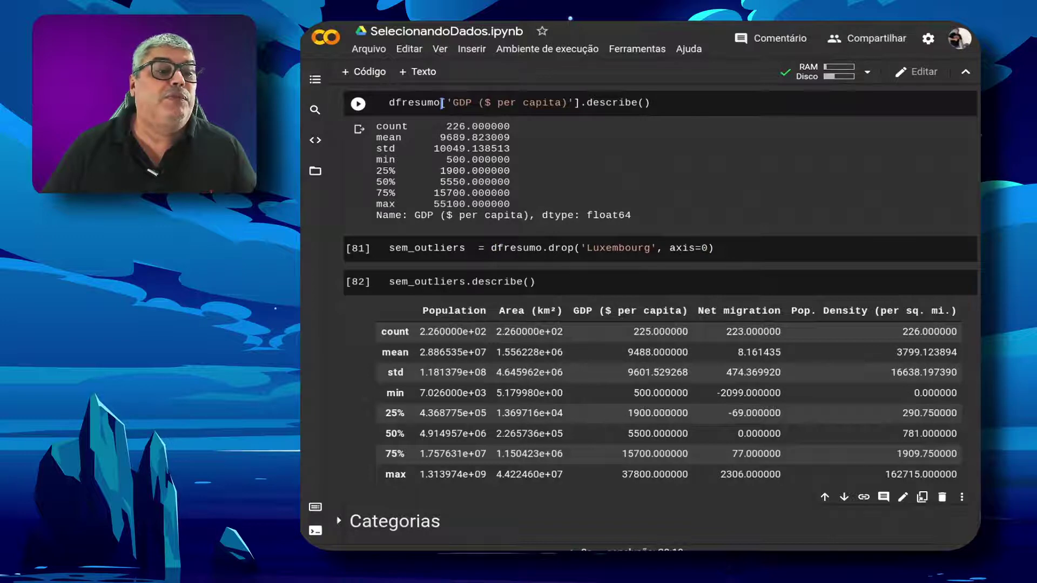
Step: Restrict the sem_outliers description to the ['GDP ($ per capita)'] column copied from the dfresumo cell and run it again
drag(441, 103, 582, 103)
key(ctrl+c)
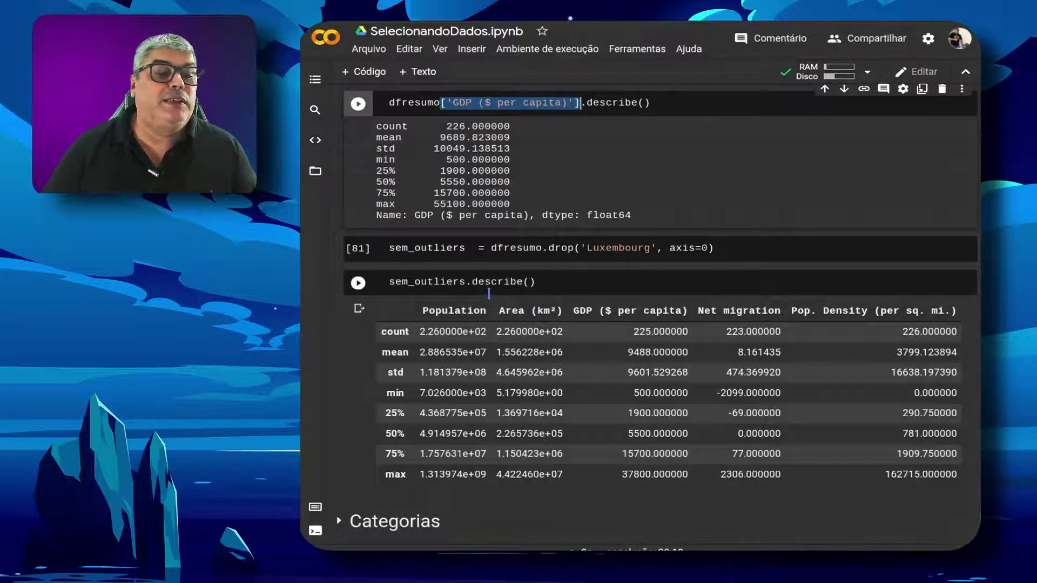
click(466, 282)
key(ctrl+v)
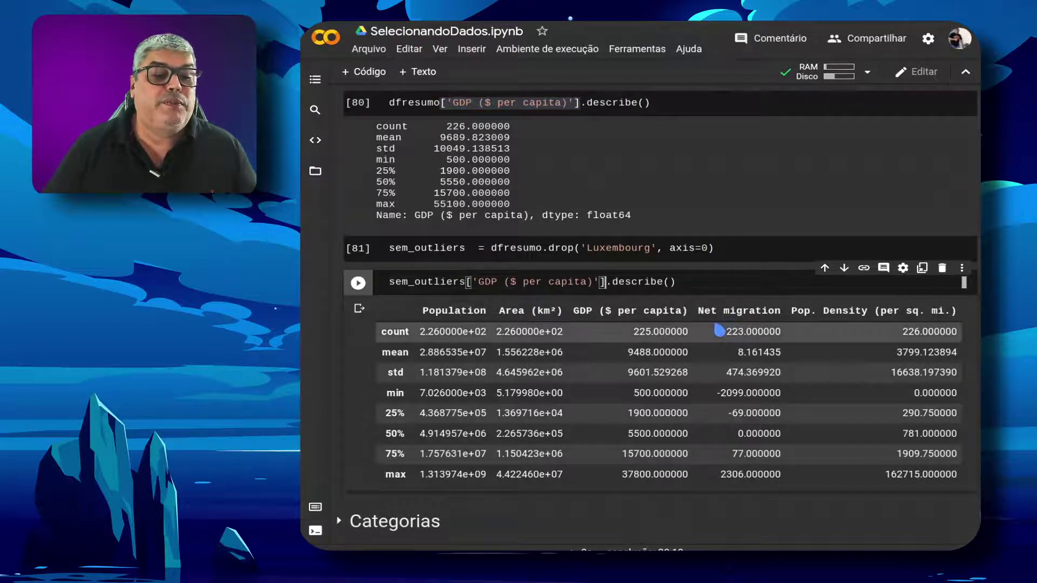
key(shift+Return)
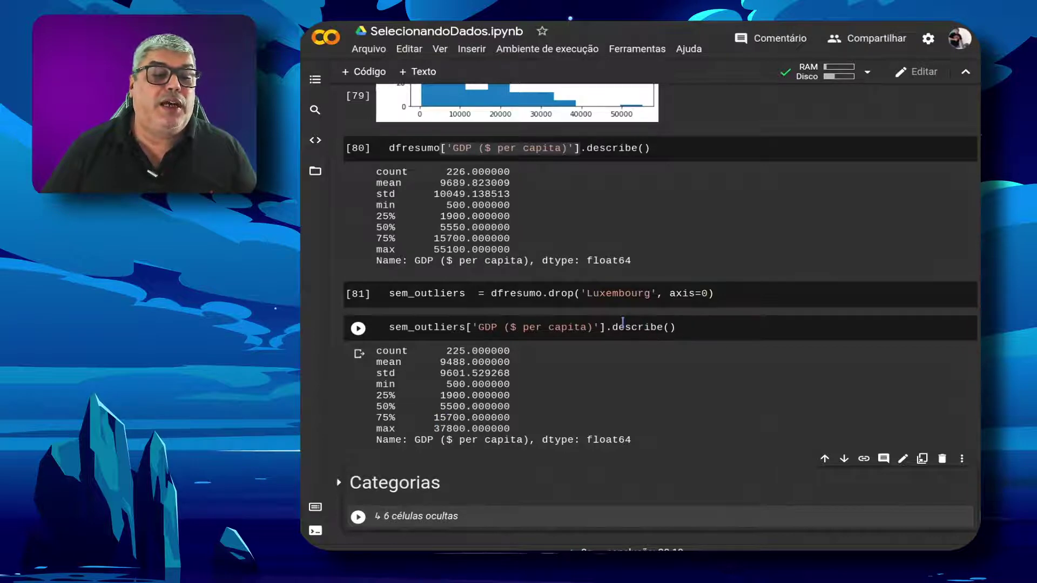
Step: Replace describe() in the sem_outliers cell with plot(y='GDP ($ per capita)', kind='hist') and run it
drag(613, 327, 753, 327)
text(plo)
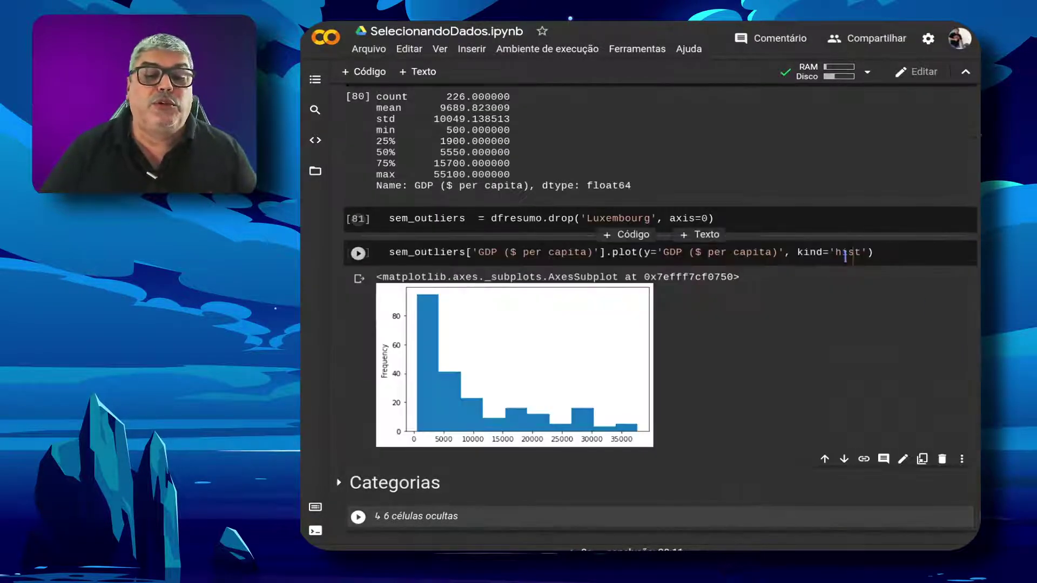
click(864, 253)
text(, b)
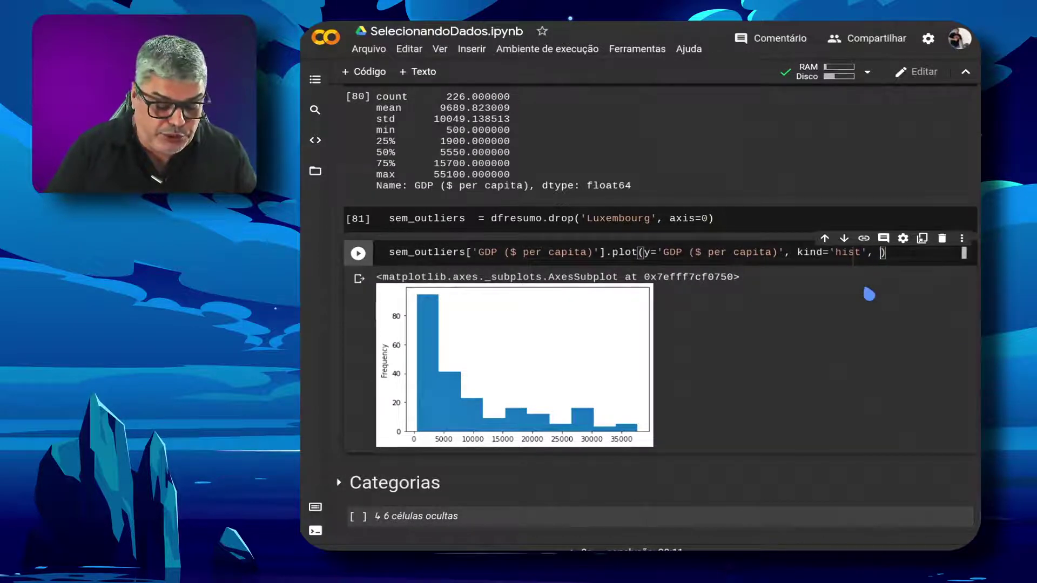
key(BackSpace)
key(BackSpace)
key(BackSpace)
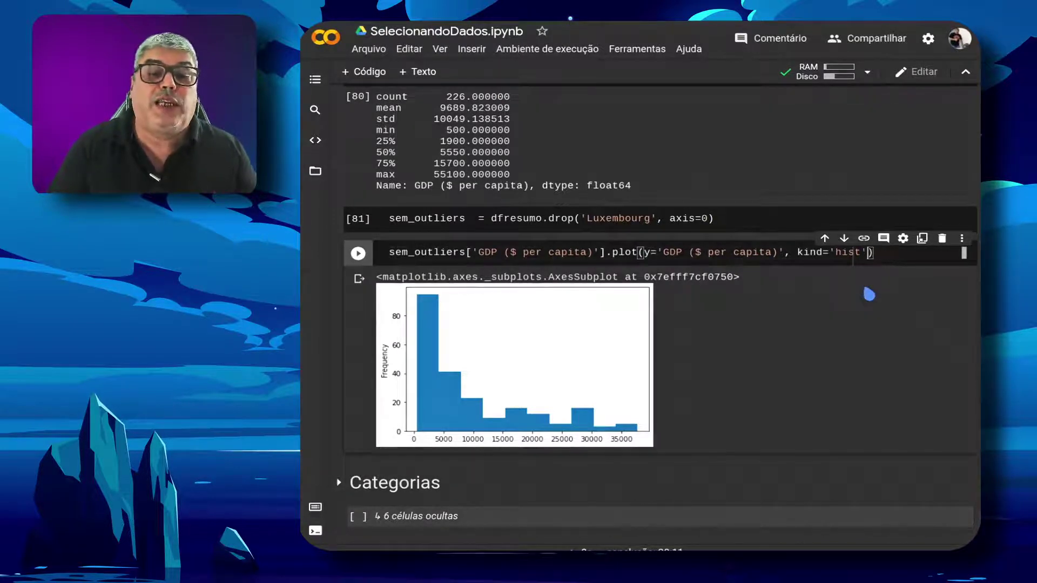
Step: Move kind='hist' to a new line in the sem_outliers plot call, add bins=20 and run the cell
key(Left)
key(Left)
key(Left)
key(Left)
key(Left)
key(Left)
key(Left)
key(Left)
key(Left)
key(Left)
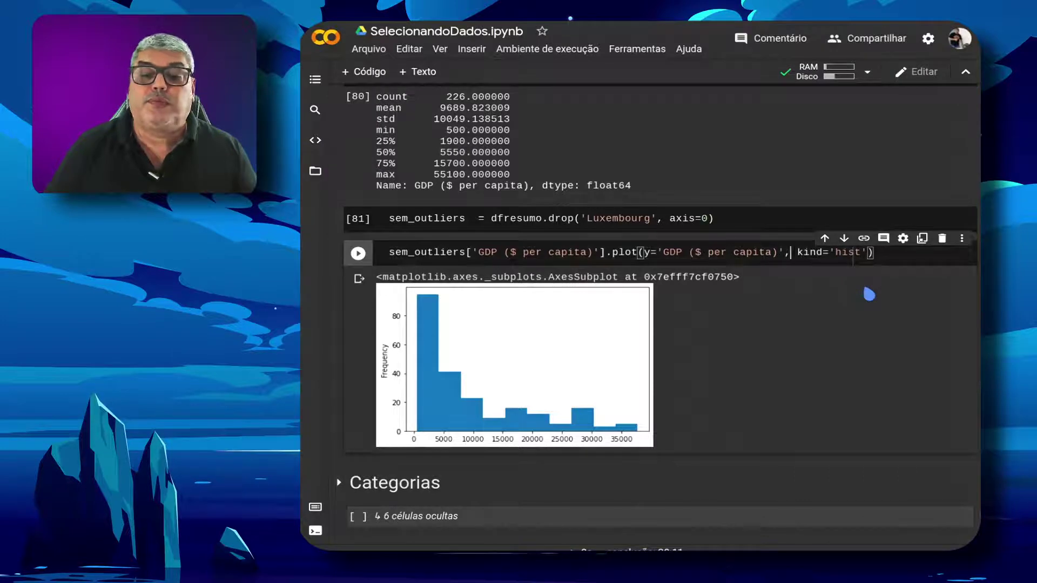
key(Right)
key(Return)
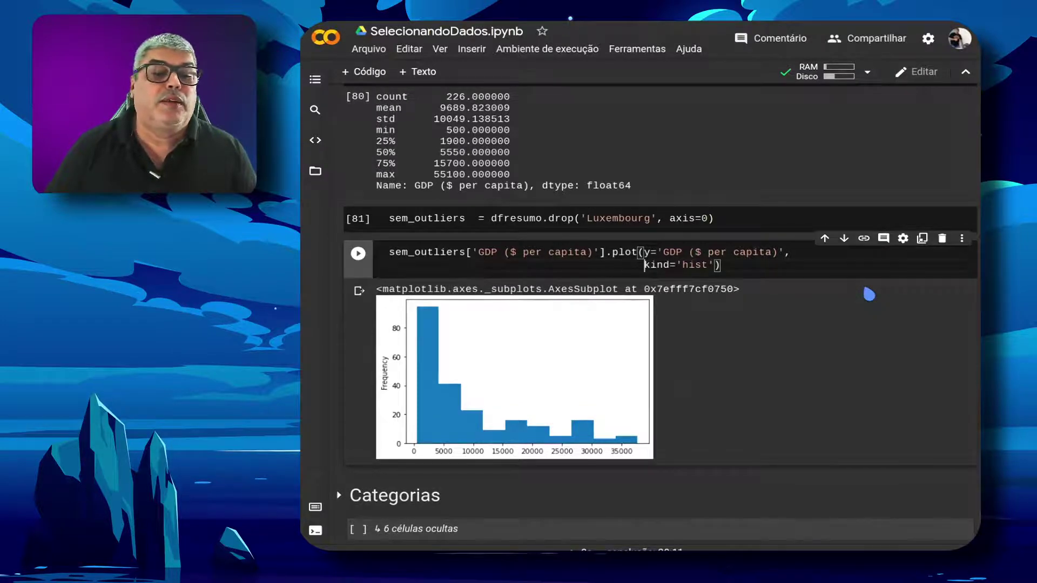
key(End)
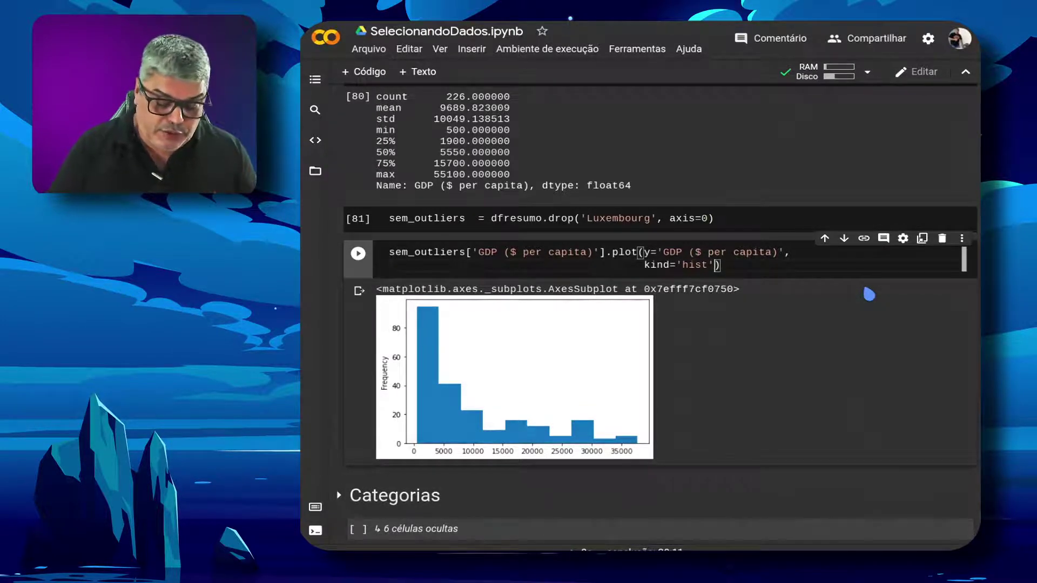
text(, bins=)
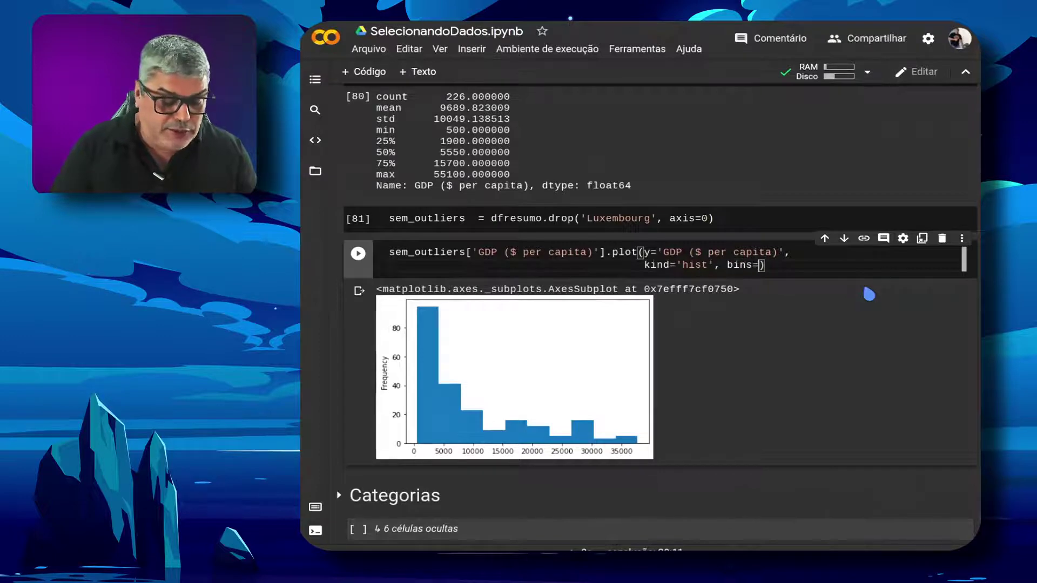
text(20)
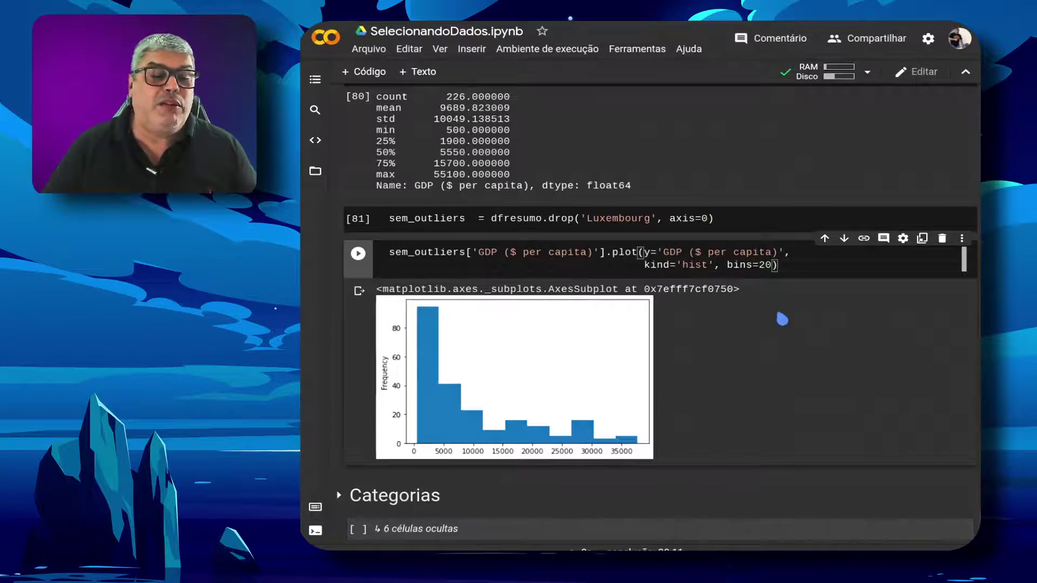
key(shift+Return)
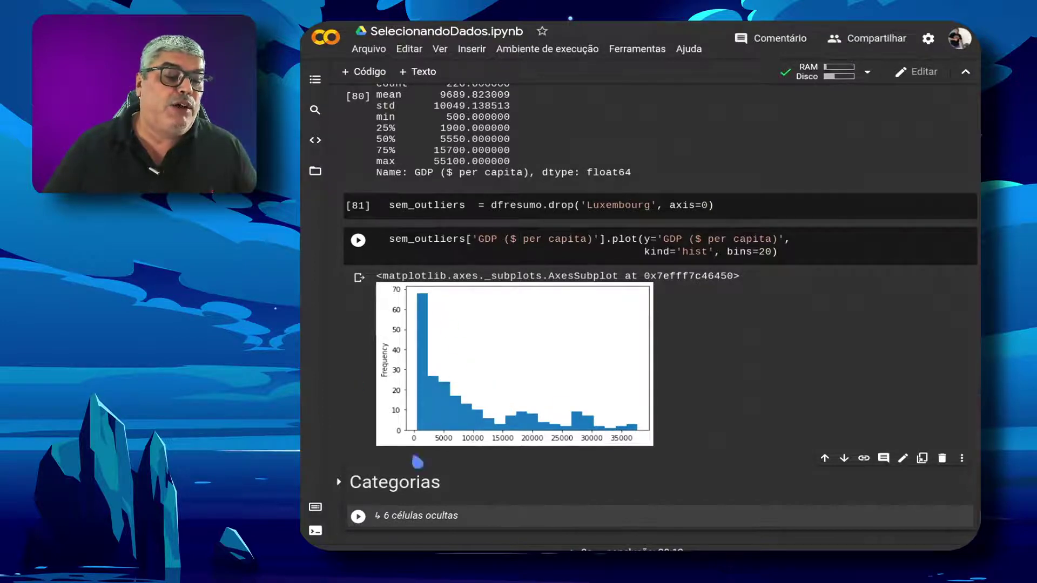
Step: Set bins to 4 in the sem_outliers histogram cell and run it again
scroll(452, 400, up, 1)
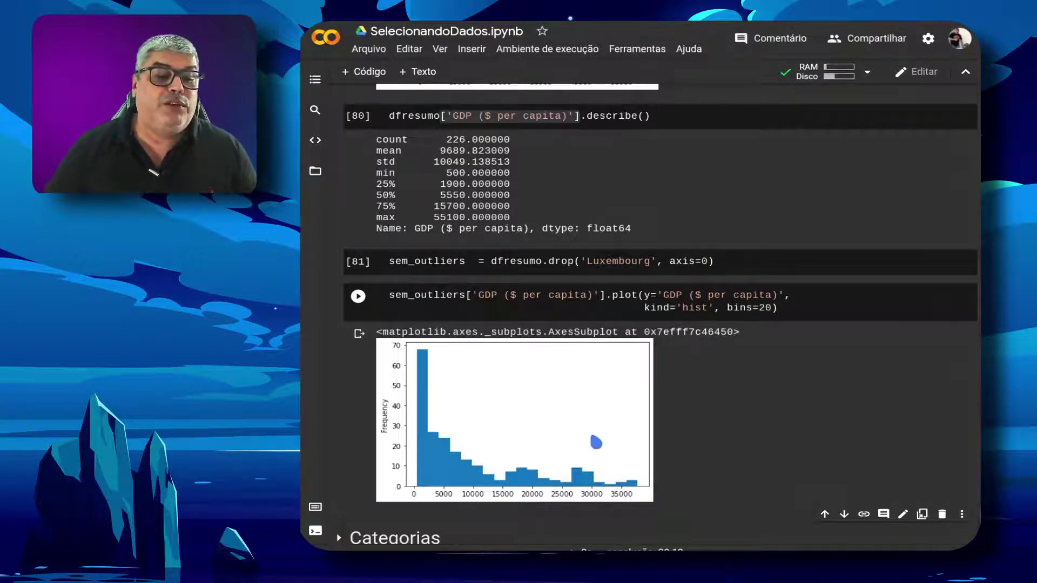
scroll(417, 272, down, 2)
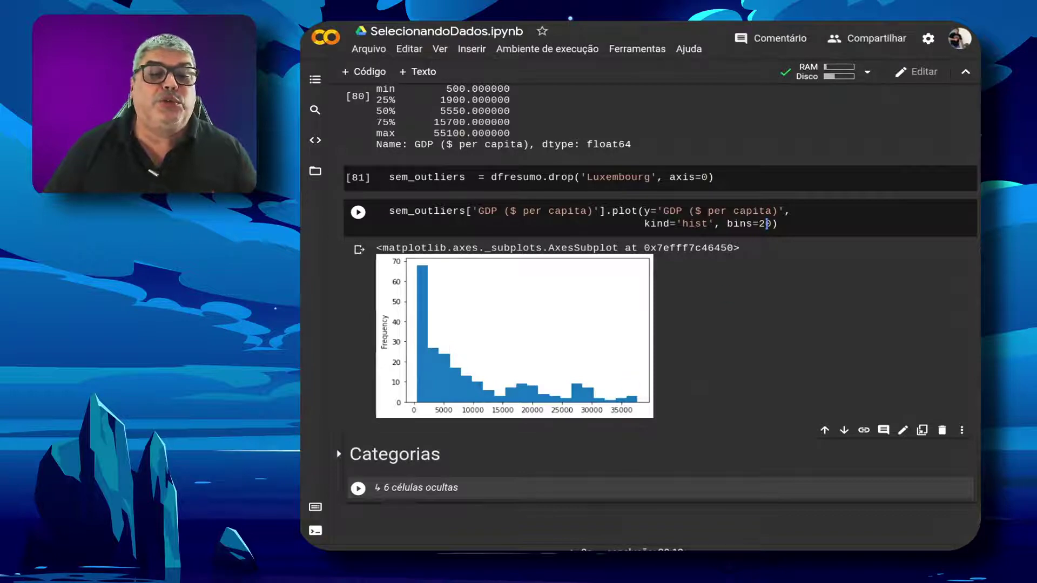
double_click(765, 224)
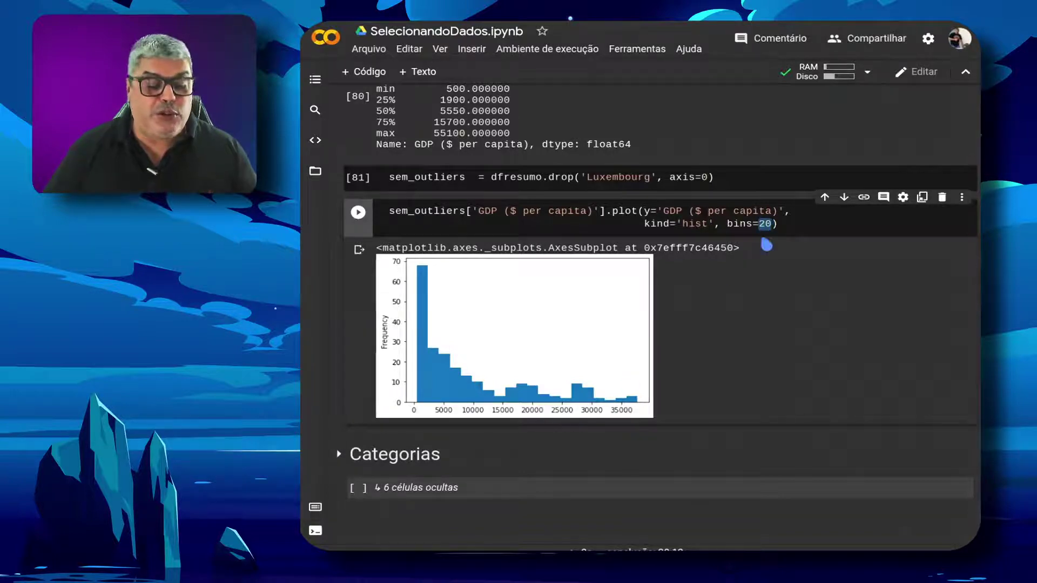
text(4)
key(shift+Return)
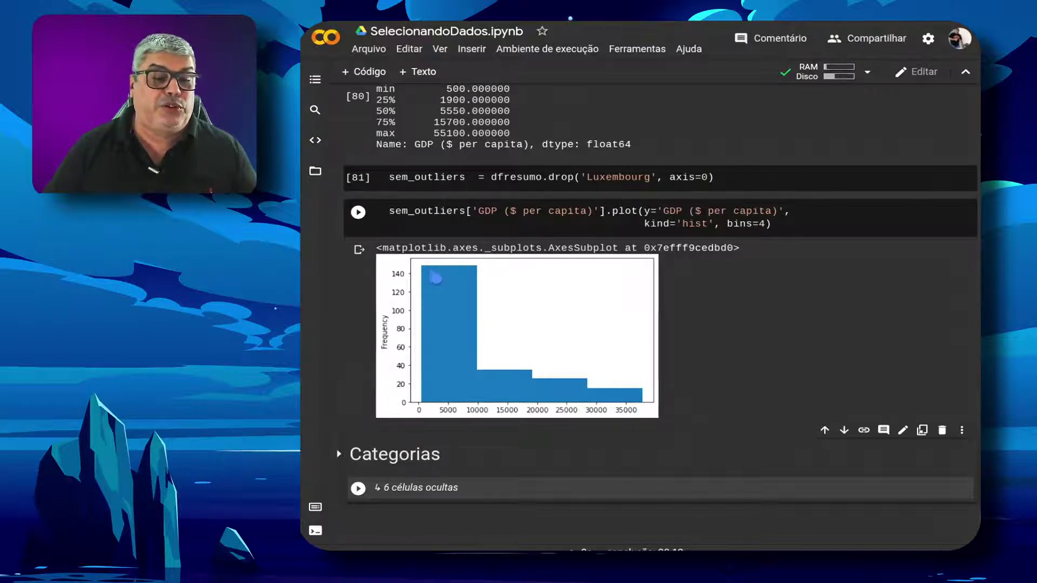
Step: Set bins to 20 in the sem_outliers histogram cell and run it again
click(763, 224)
key(BackSpace)
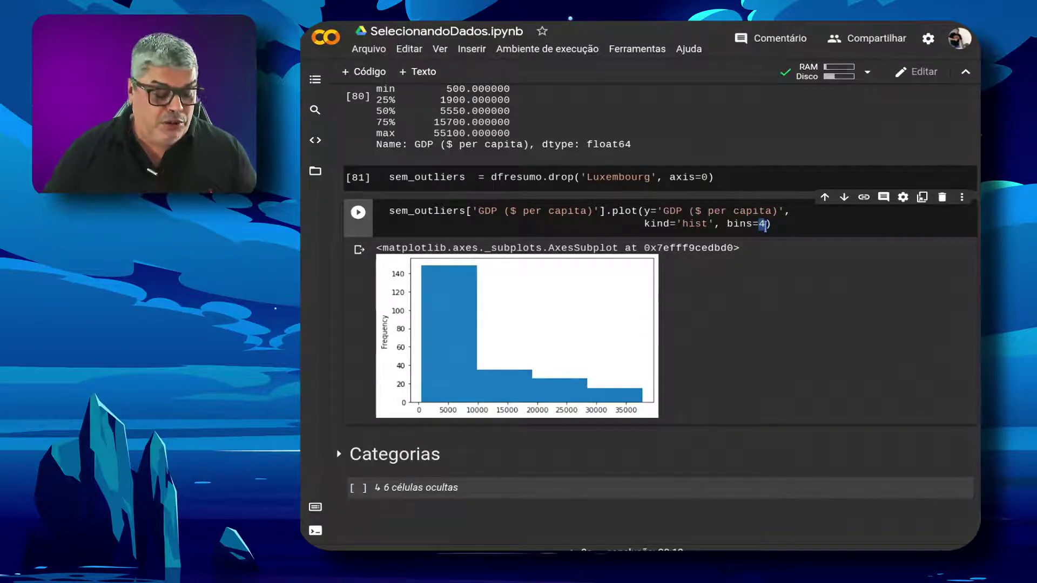
text(20)
key(shift+Return)
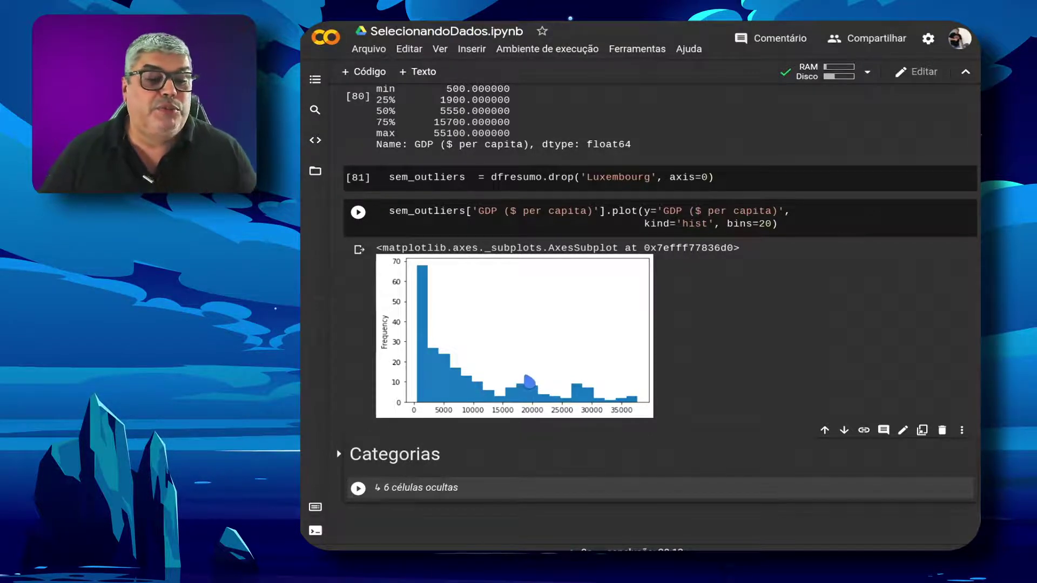
Step: Put the bins and labels arguments of the pd.cut call under Categorias on separate lines
scroll(529, 382, down, 3)
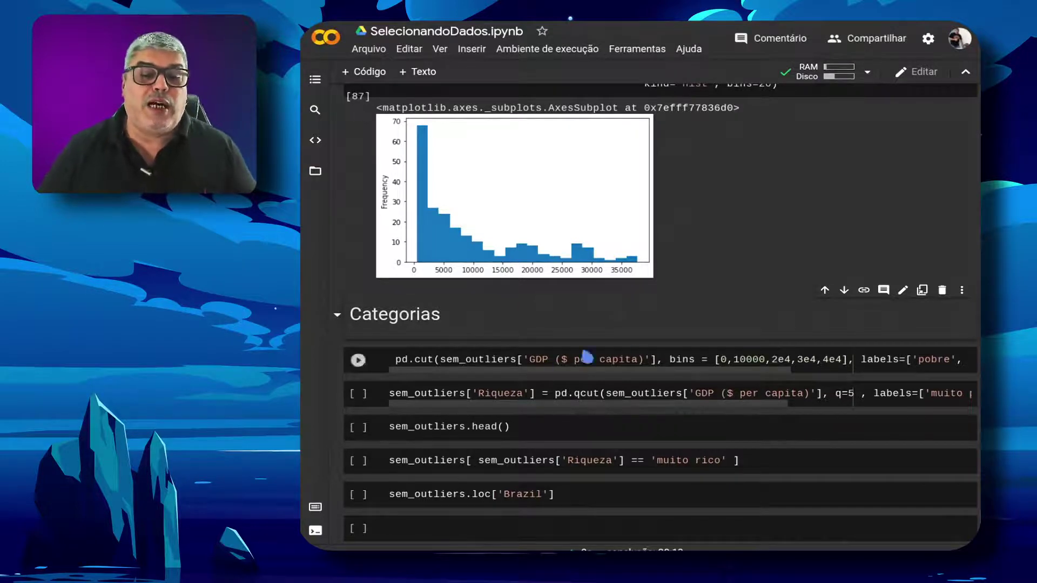
click(711, 356)
key(Return)
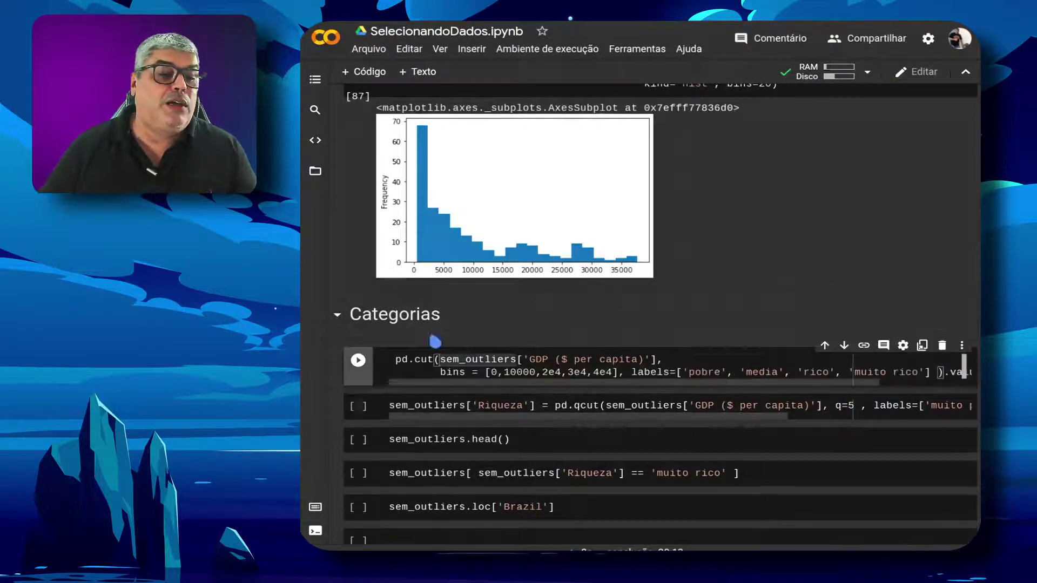
click(559, 321)
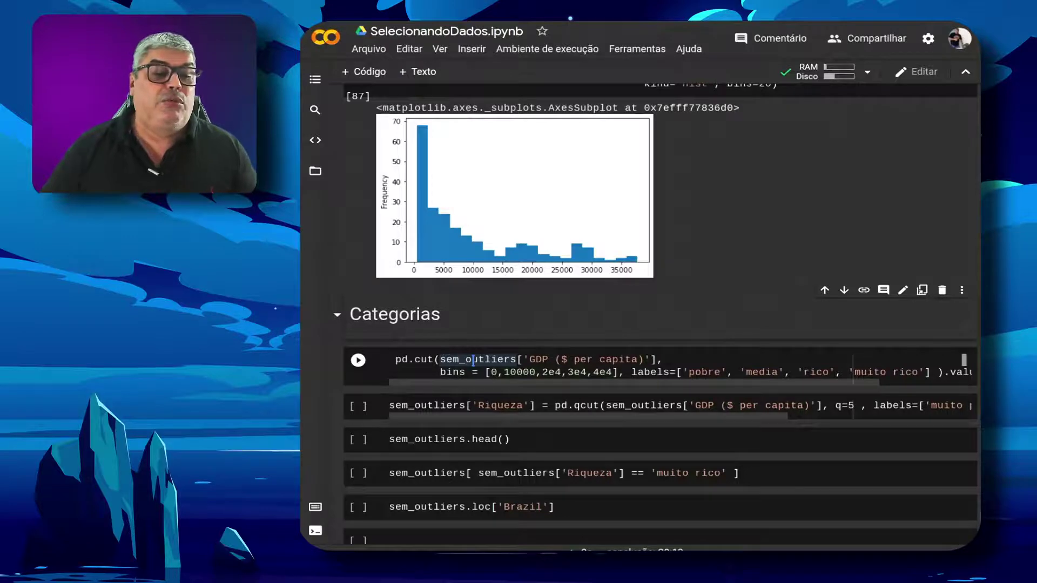
click(525, 359)
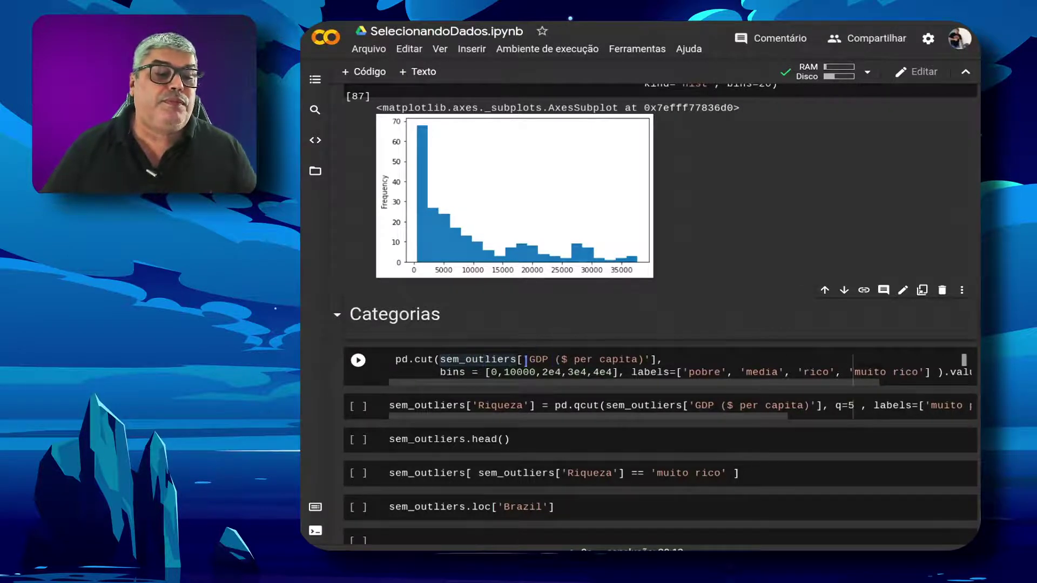
click(661, 359)
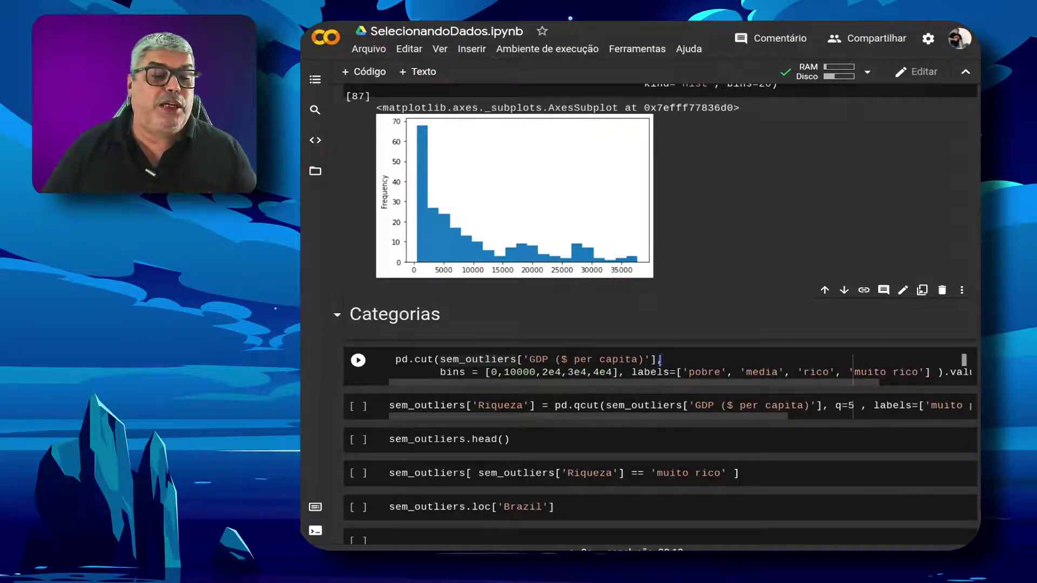
click(466, 373)
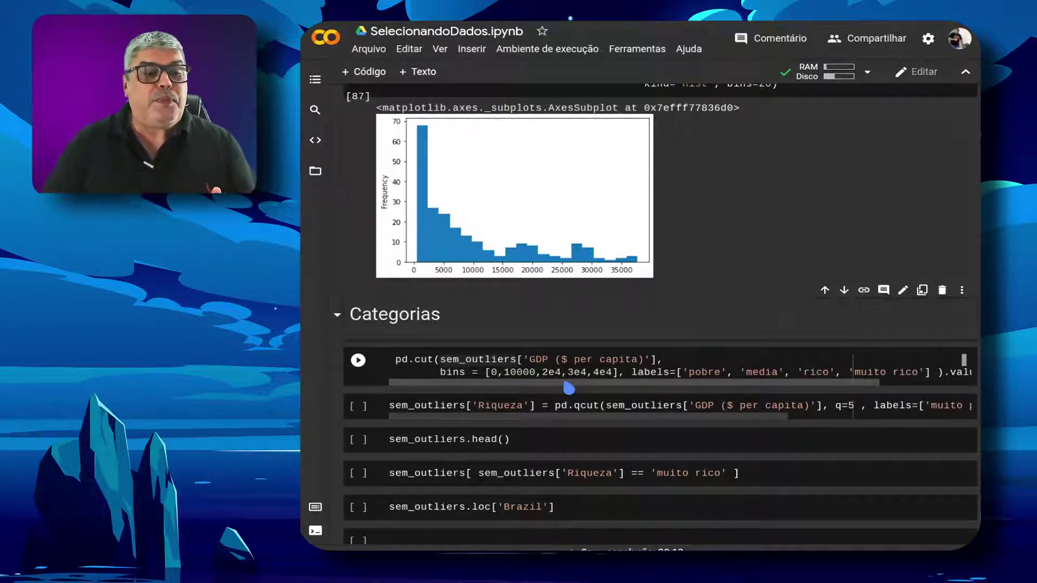
click(545, 372)
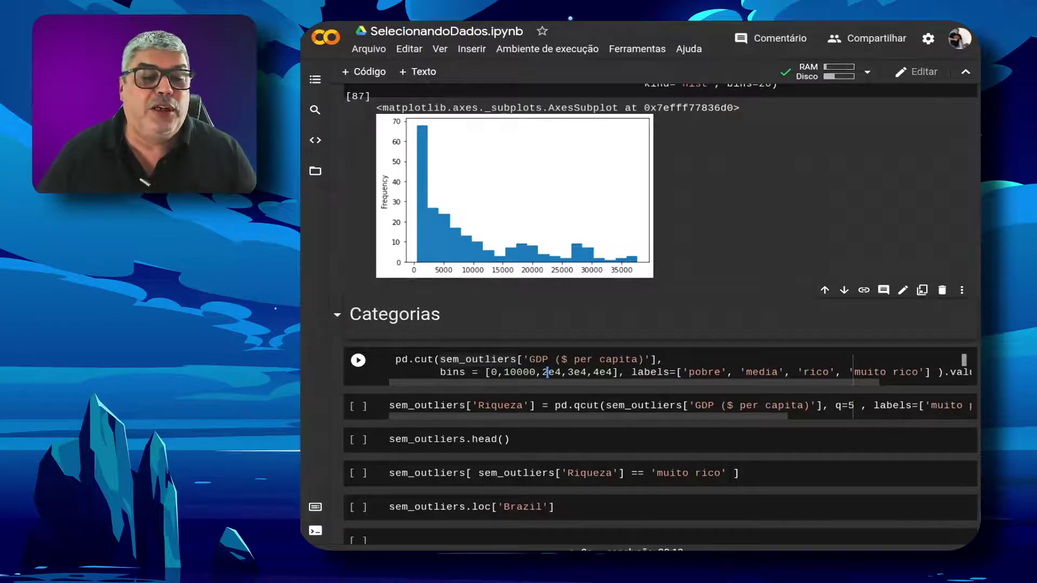
click(628, 373)
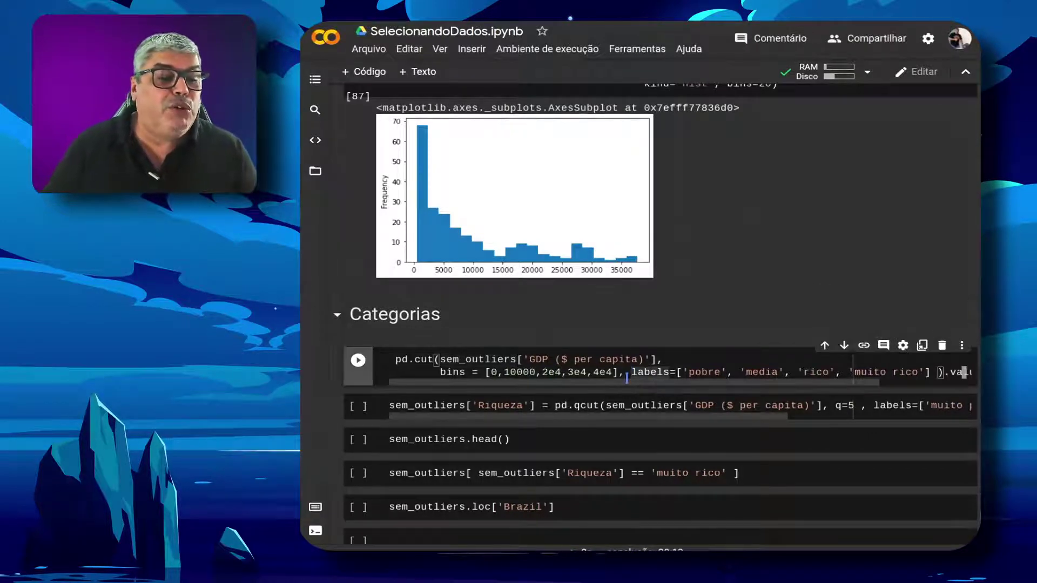
key(Return)
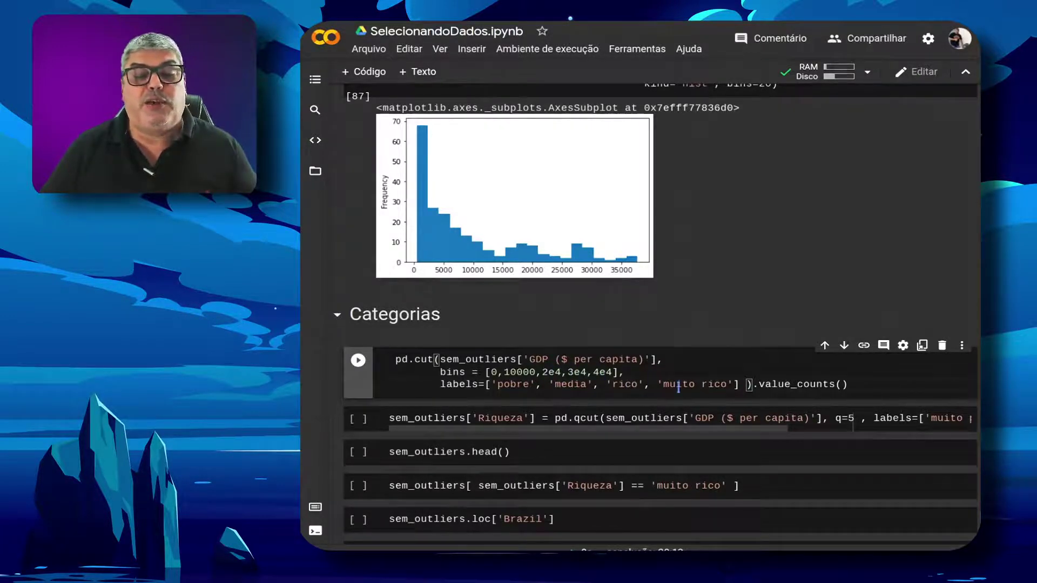
Step: Remove .value_counts() from the end of the pd.cut call and run the cell
drag(752, 385, 849, 385)
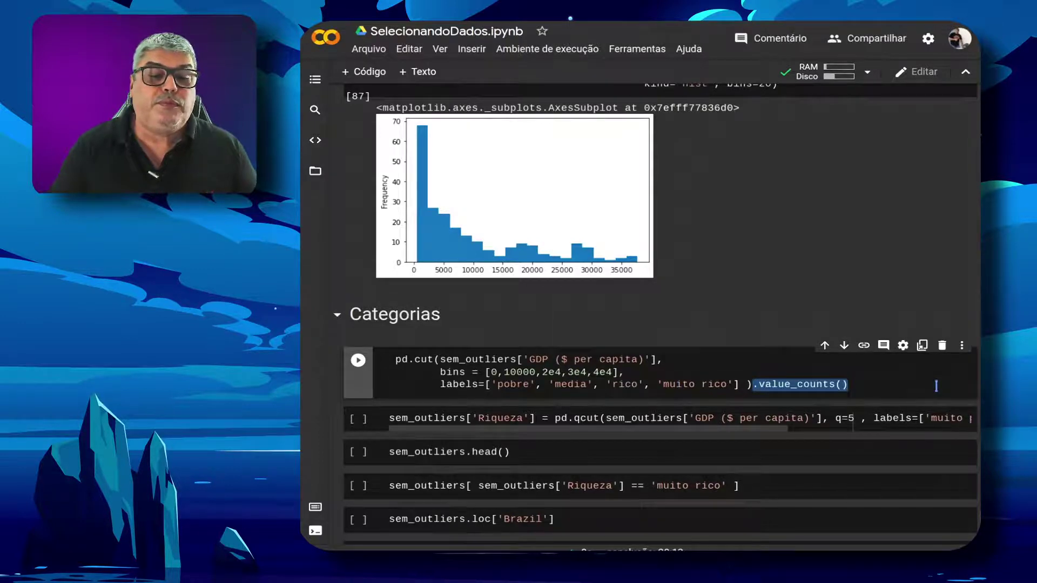
key(BackSpace)
key(shift+Return)
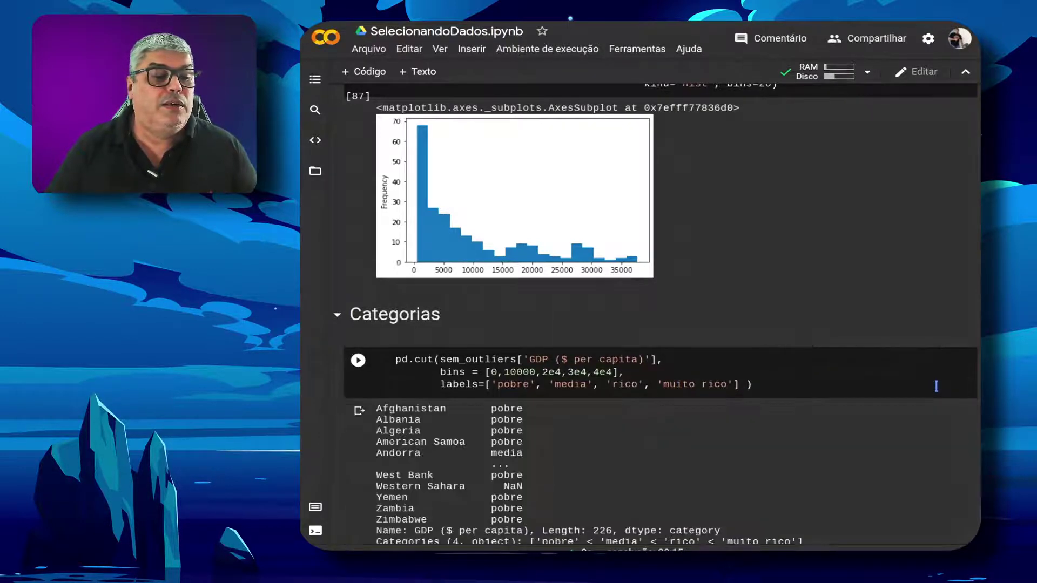
Step: Append .value_counts() to the pd.cut call and run the cell to count the countries in each category
scroll(849, 380, down, 3)
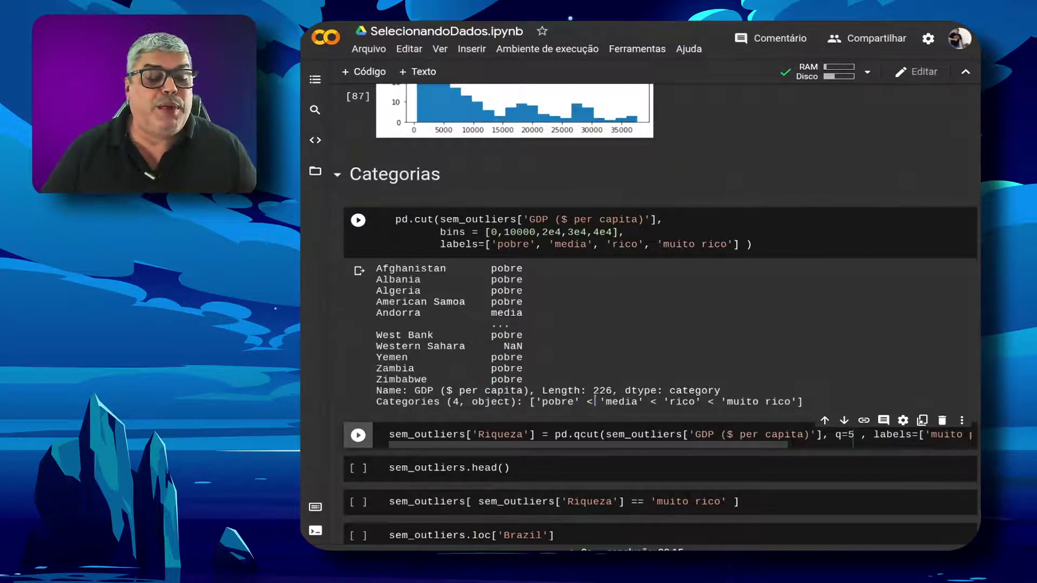
click(761, 249)
text(.value_counts())
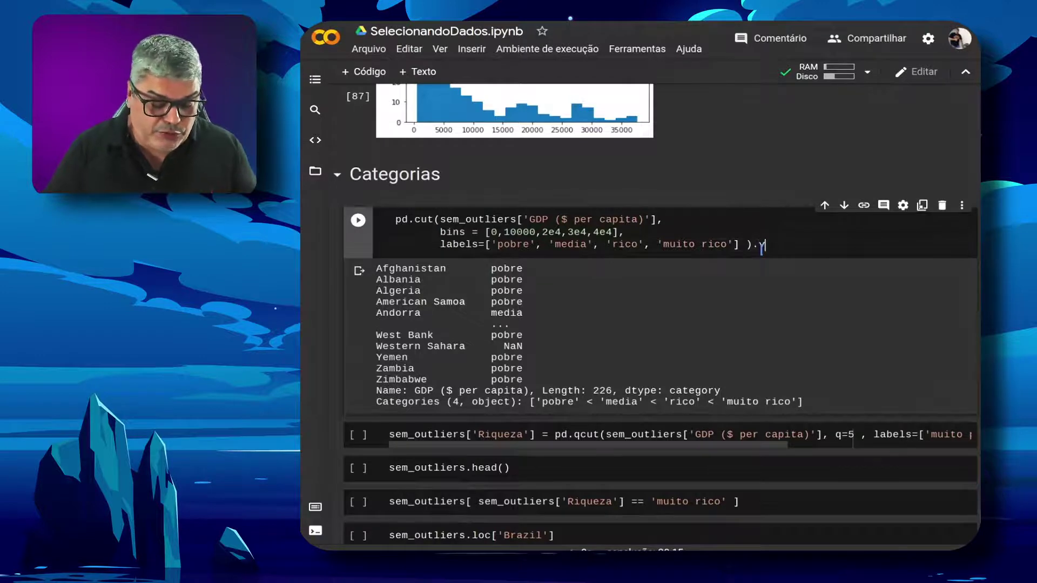
key(ctrl+Return)
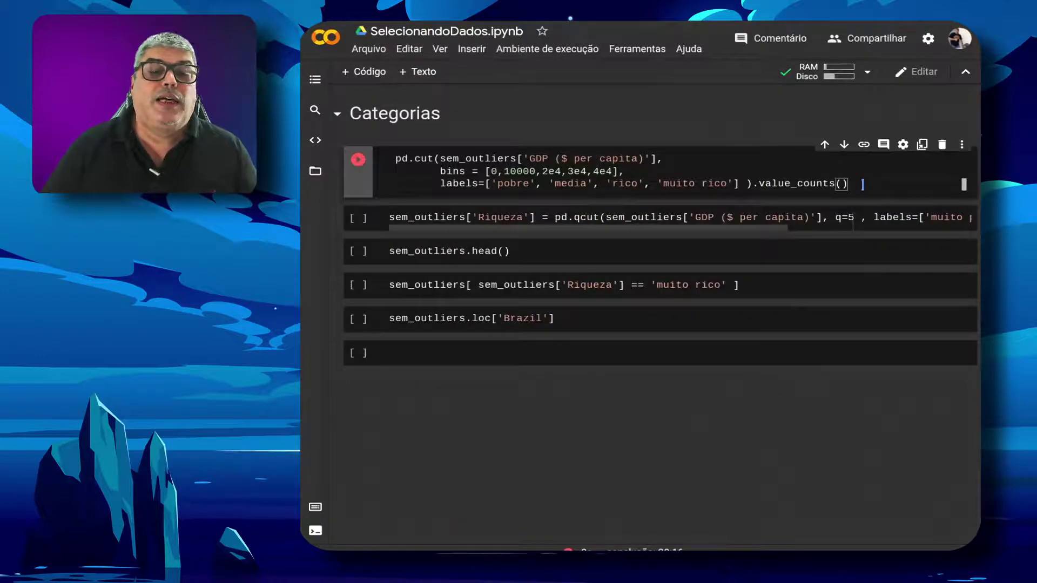
key(shift+Return)
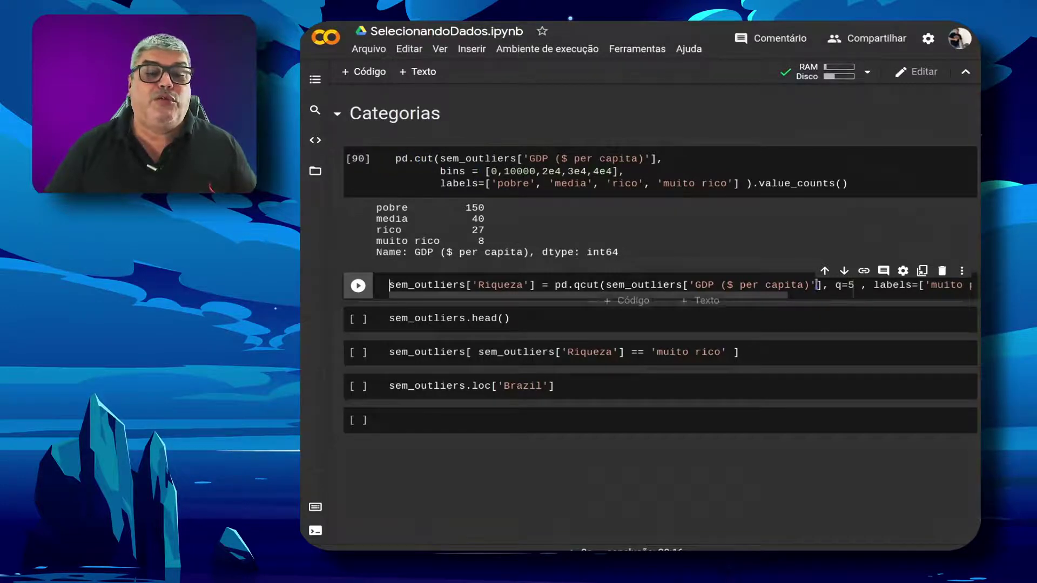
Step: Put q=5 and the labels argument of the pd.qcut call on separate lines and run the Riqueza cell
click(836, 285)
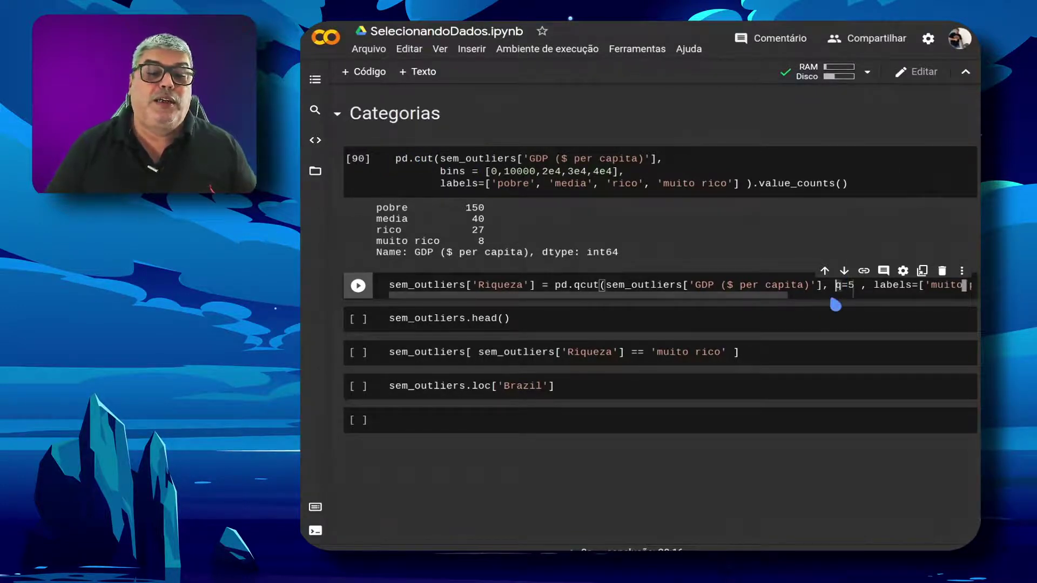
key(Return)
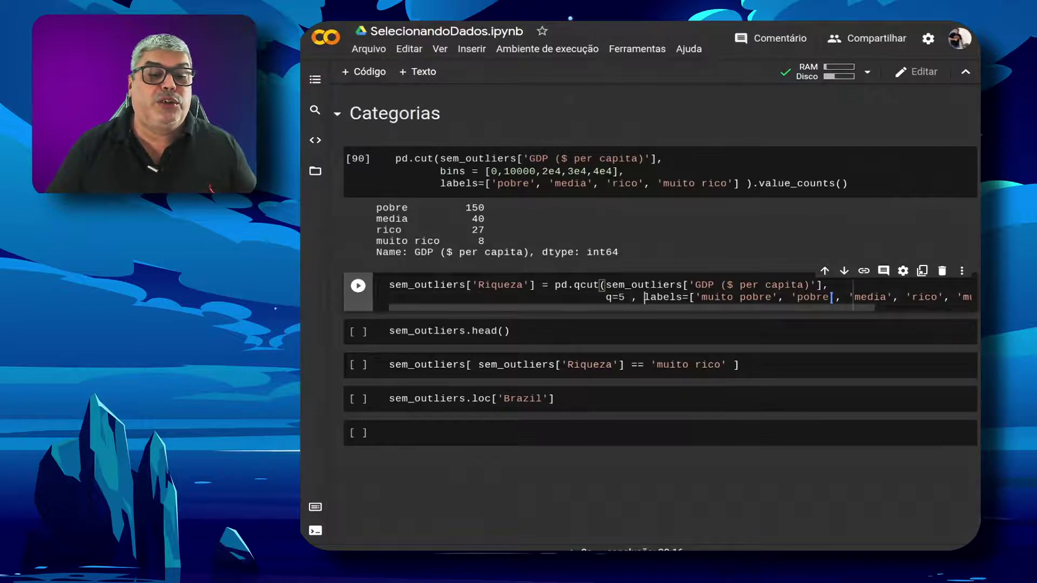
key(Return)
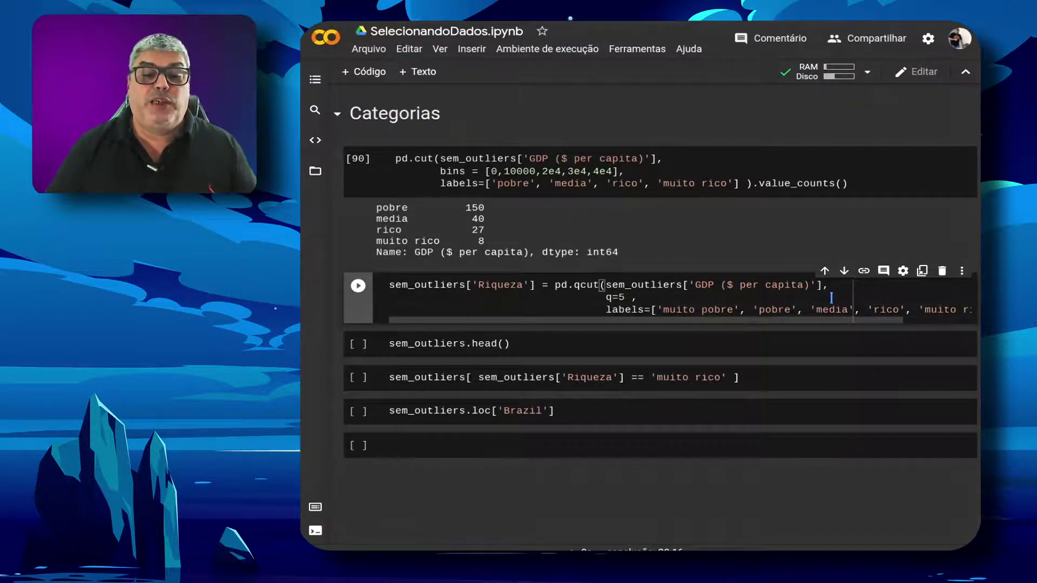
key(End)
key(shift+Return)
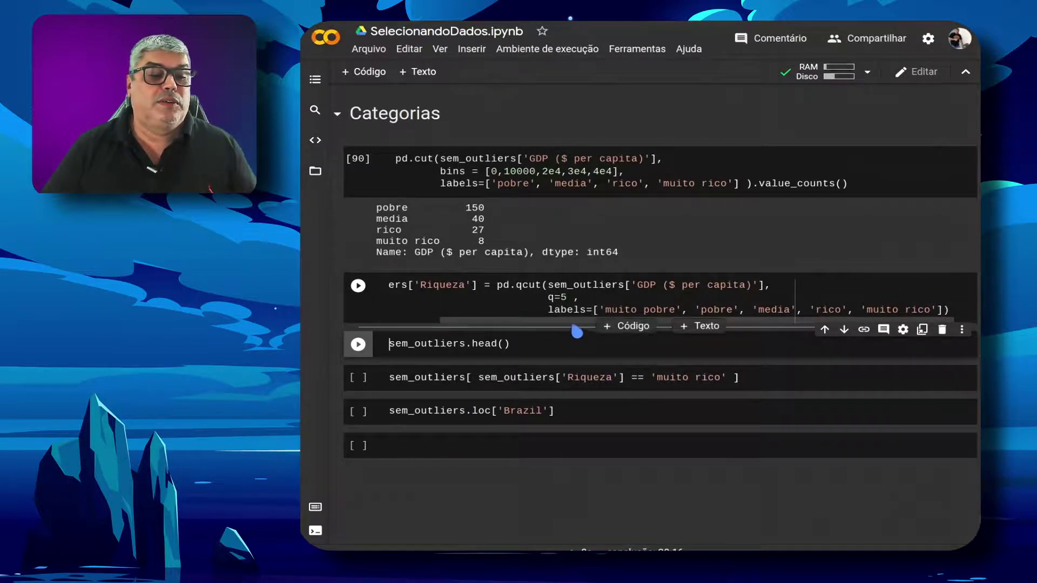
Step: Run the sem_outliers.head() cell to show the first rows with the Riqueza column
drag(572, 321, 521, 320)
click(539, 345)
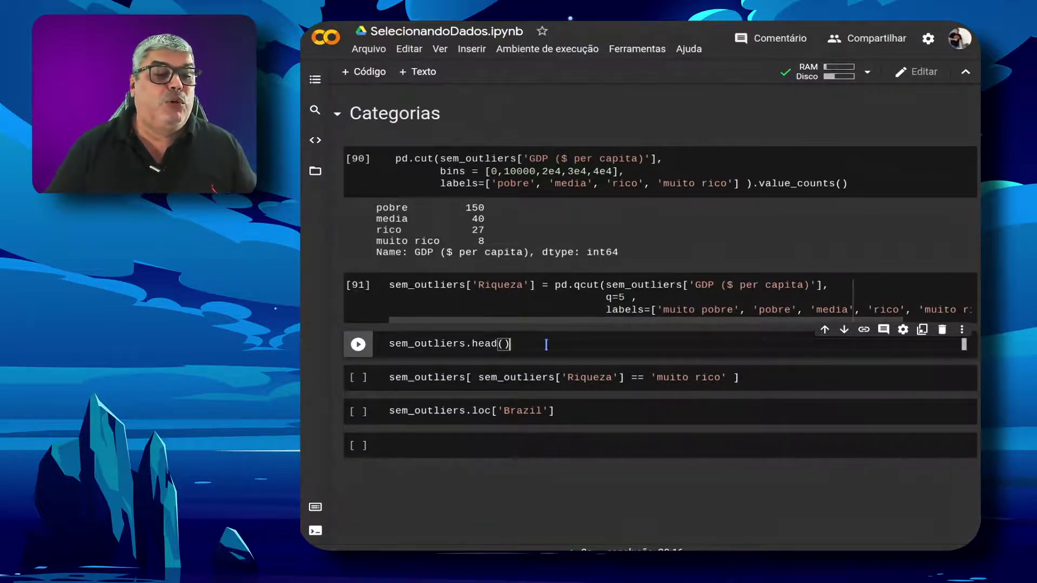
key(shift+Return)
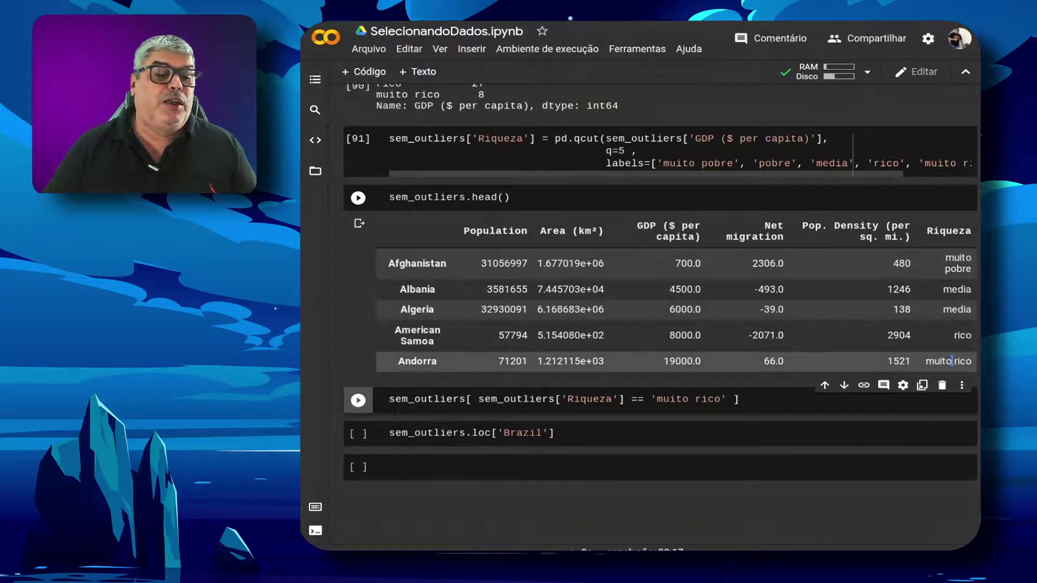
Step: Remove the labels argument from the pd.qcut call, leaving q=5, and rerun this cell and sem_outliers.head()
click(644, 163)
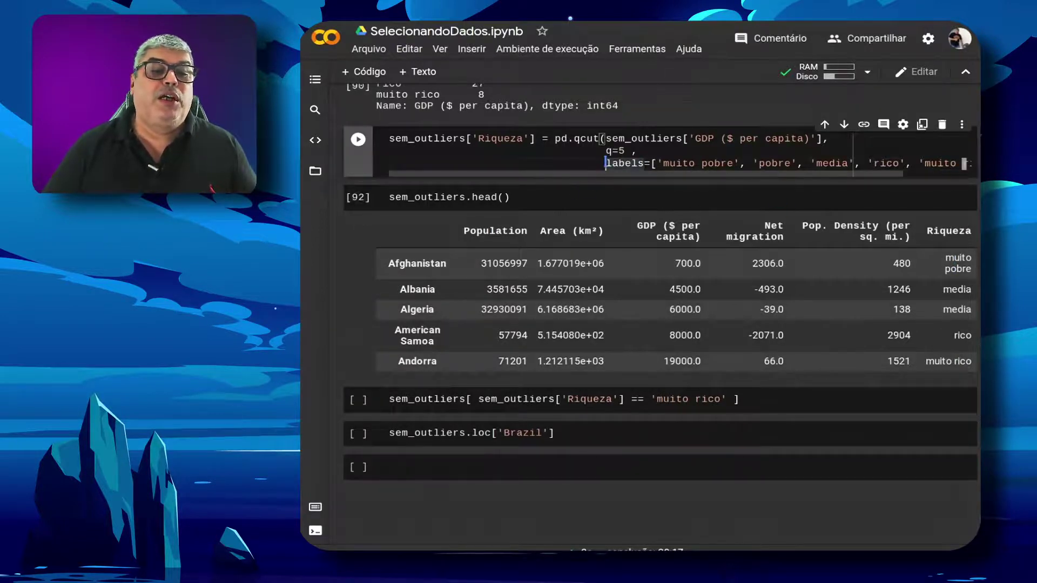
key(Delete)
key(Delete)
key(Delete)
key(Delete)
key(Delete)
key(Delete)
key(Delete)
key(Delete)
key(Delete)
key(Delete)
key(Delete)
key(Delete)
key(Delete)
key(Delete)
key(Delete)
key(Delete)
key(Delete)
key(Delete)
key(Delete)
key(Delete)
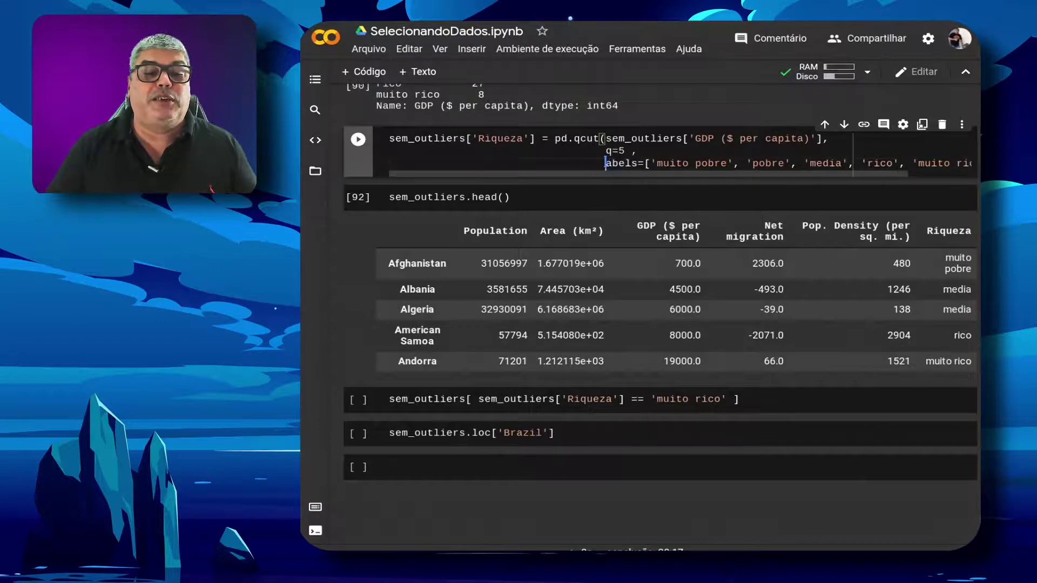
key(Delete)
key(Delete)
key(Delete)
key(Delete)
key(Delete)
key(Delete)
key(Delete)
key(Delete)
key(Delete)
key(Delete)
key(Delete)
key(Delete)
key(Delete)
key(Delete)
key(Delete)
key(Delete)
key(Delete)
key(Delete)
key(Delete)
key(Delete)
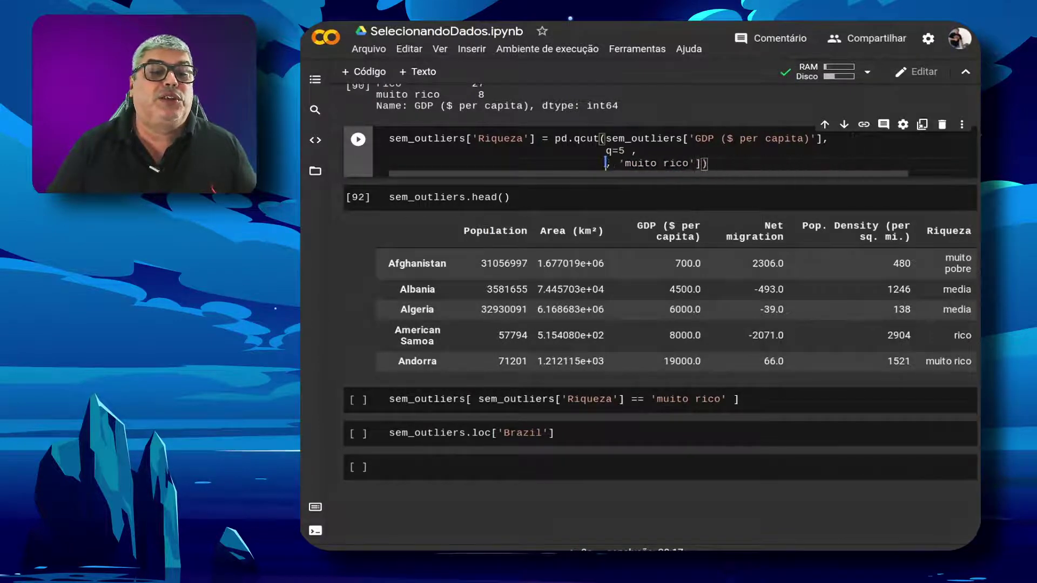
key(BackSpace)
key(BackSpace)
key(BackSpace)
key(BackSpace)
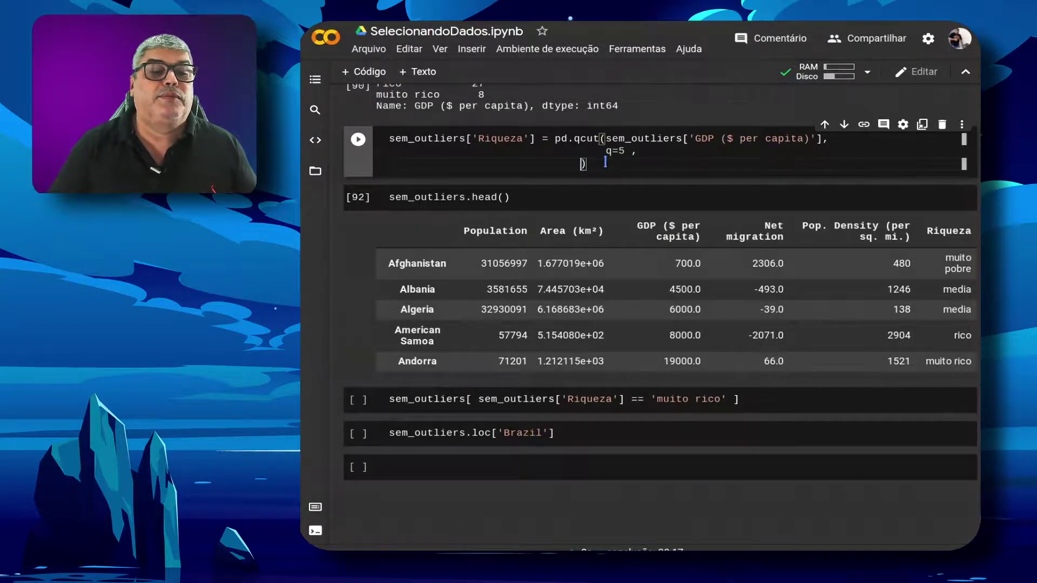
key(BackSpace)
key(BackSpace)
key(BackSpace)
key(BackSpace)
key(BackSpace)
key(BackSpace)
key(BackSpace)
key(BackSpace)
key(BackSpace)
key(BackSpace)
key(BackSpace)
key(BackSpace)
key(BackSpace)
key(BackSpace)
key(BackSpace)
key(BackSpace)
key(BackSpace)
key(BackSpace)
key(BackSpace)
key(BackSpace)
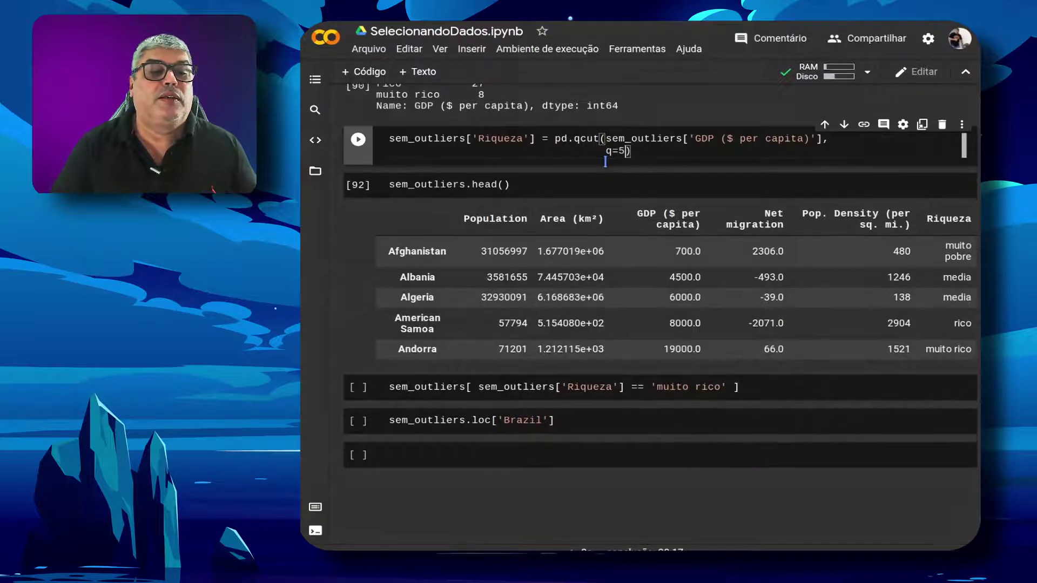
key(shift+Return)
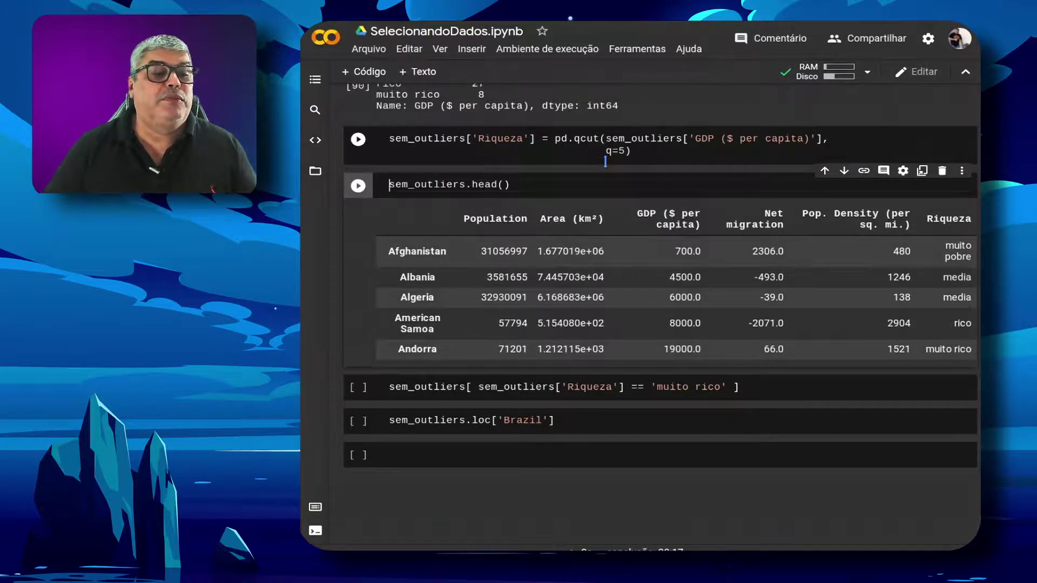
key(shift+Return)
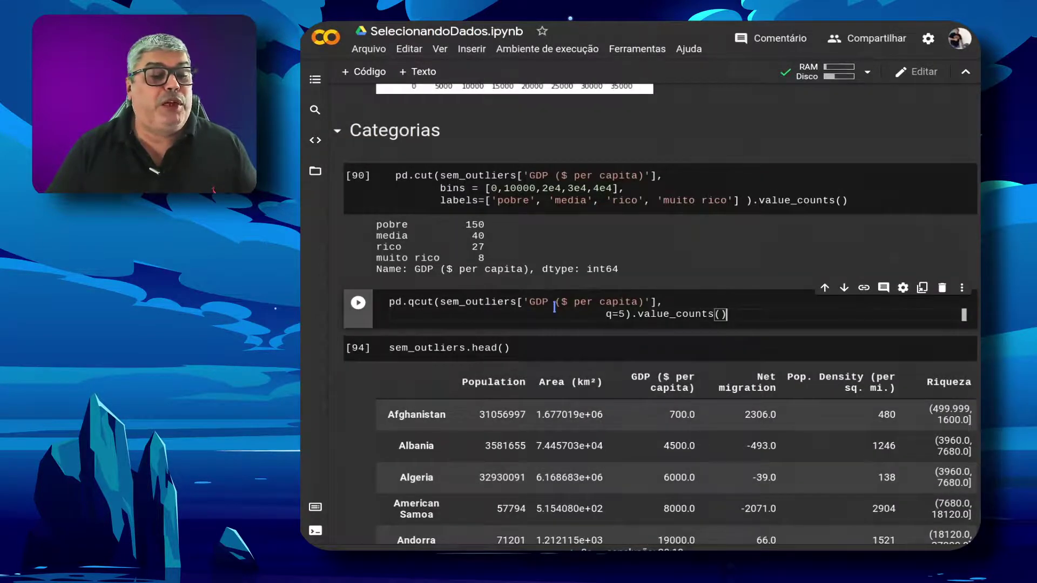
Step: Drop the Riqueza assignment, append .value_counts() to the pd.qcut call and run it to count each quantile interval
key(shift+Return)
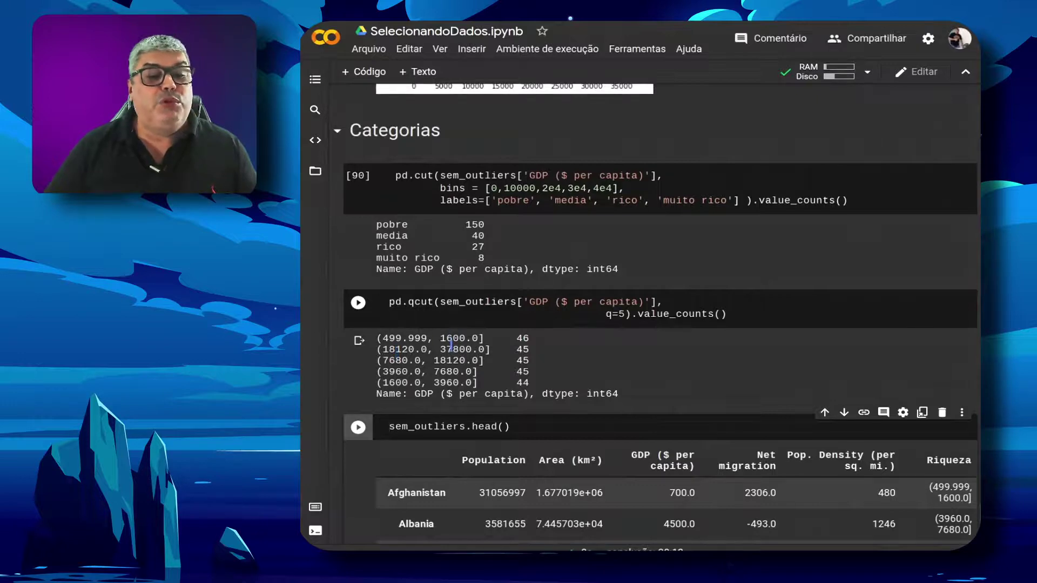
click(451, 362)
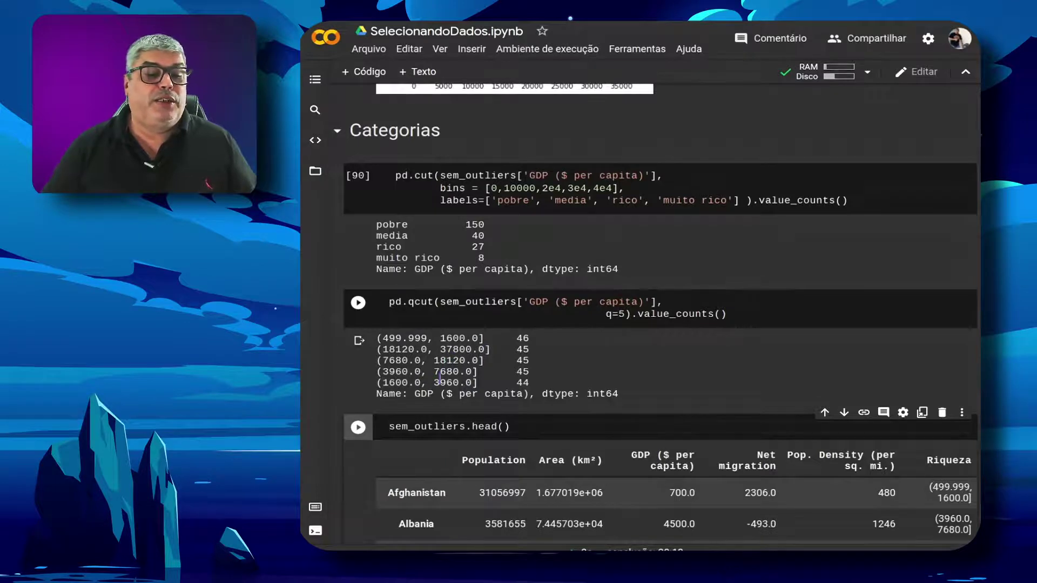
Step: Restore the sem_outliers['Riqueza'] assignment with its labels list in the pd.qcut cell and run it again
click(558, 430)
scroll(560, 430, down, 4)
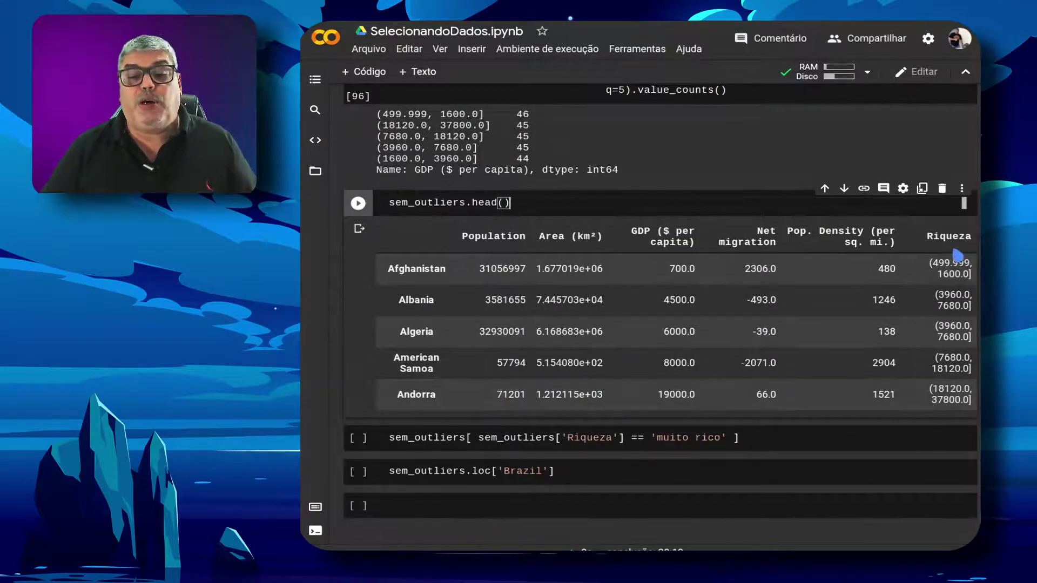
scroll(723, 229, up, 2)
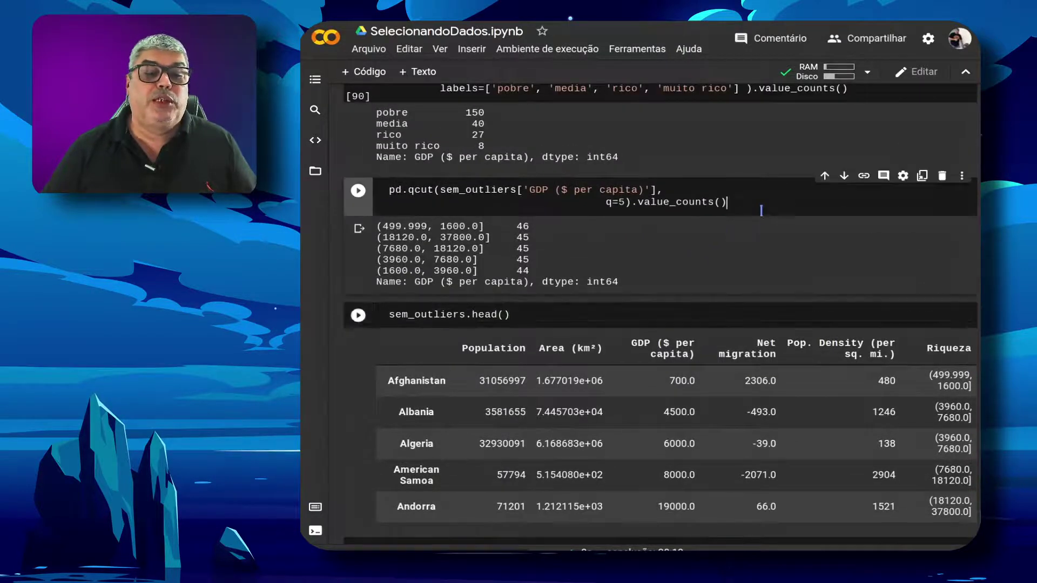
scroll(405, 400, down, 3)
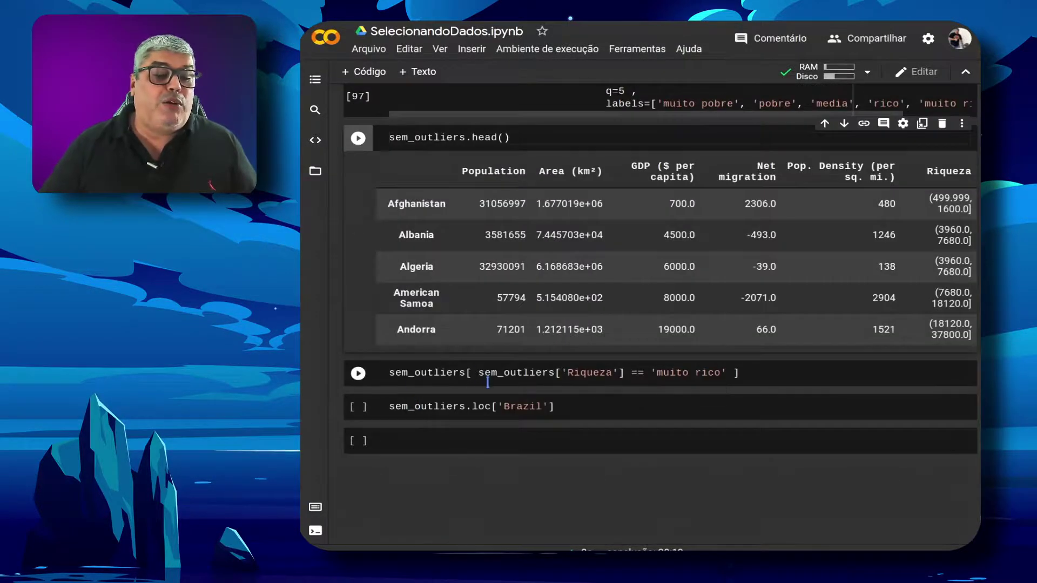
Step: Run the cell filtering sem_outliers to rows where Riqueza equals 'muito rico' and look through the listed countries
click(779, 373)
key(shift+Return)
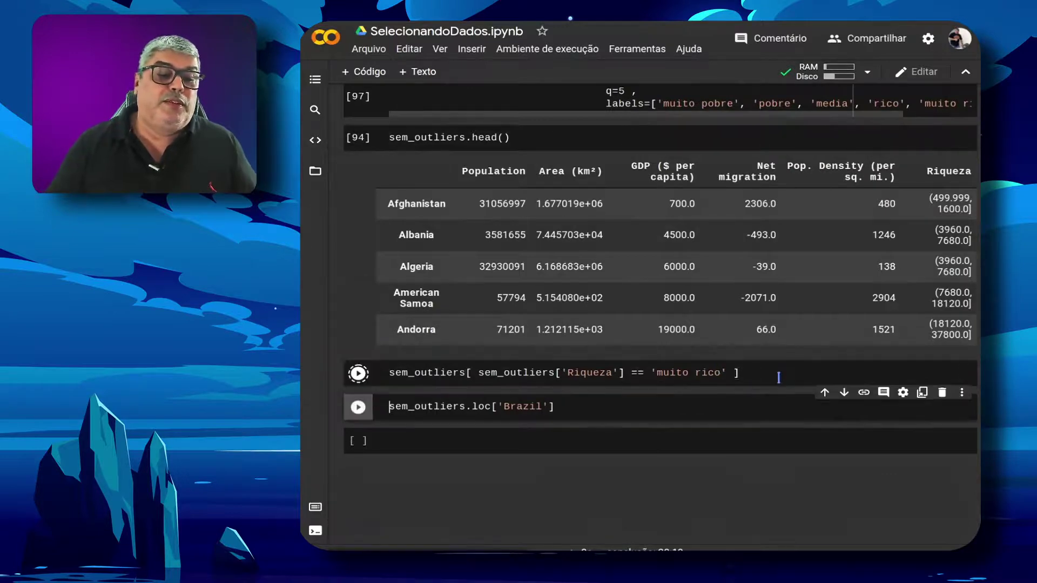
scroll(697, 331, up, 12)
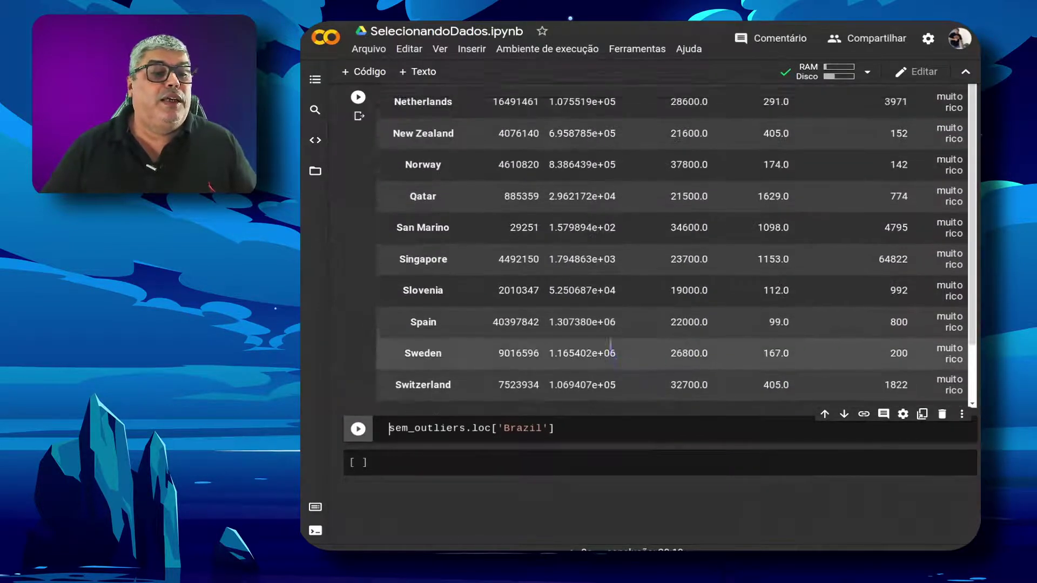
scroll(623, 326, up, 15)
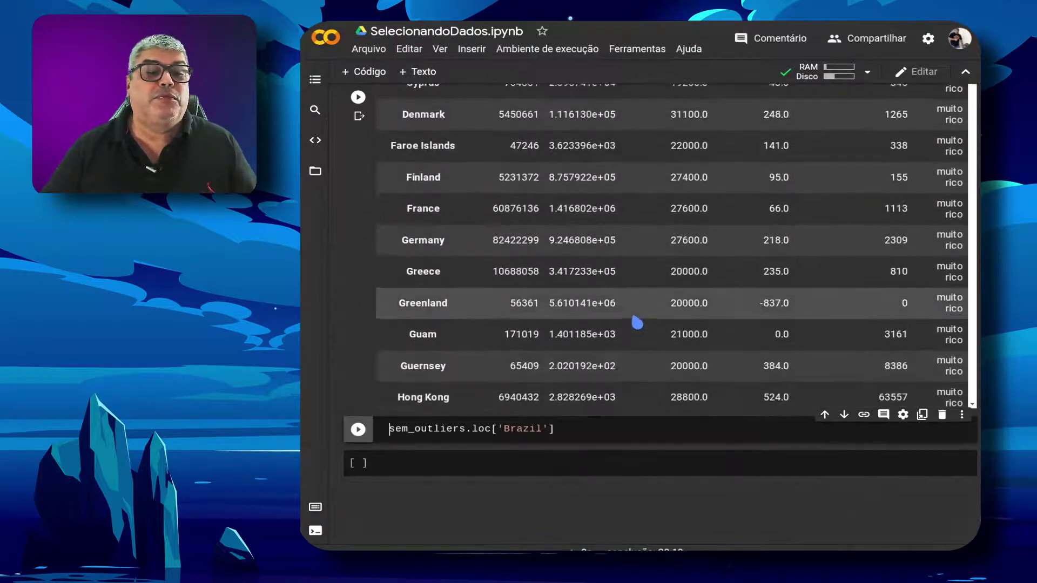
scroll(516, 279, up, 1)
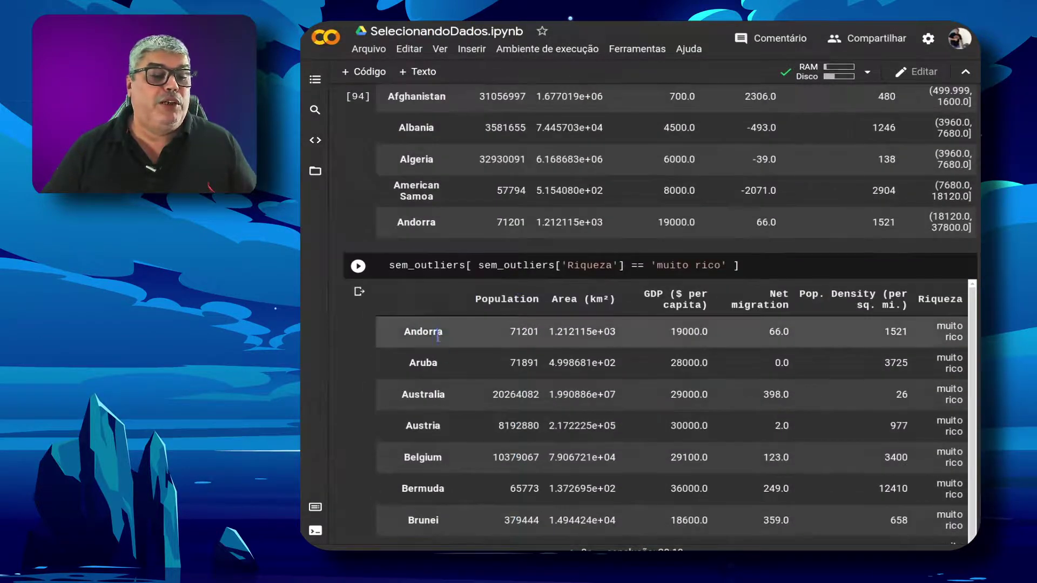
click(613, 271)
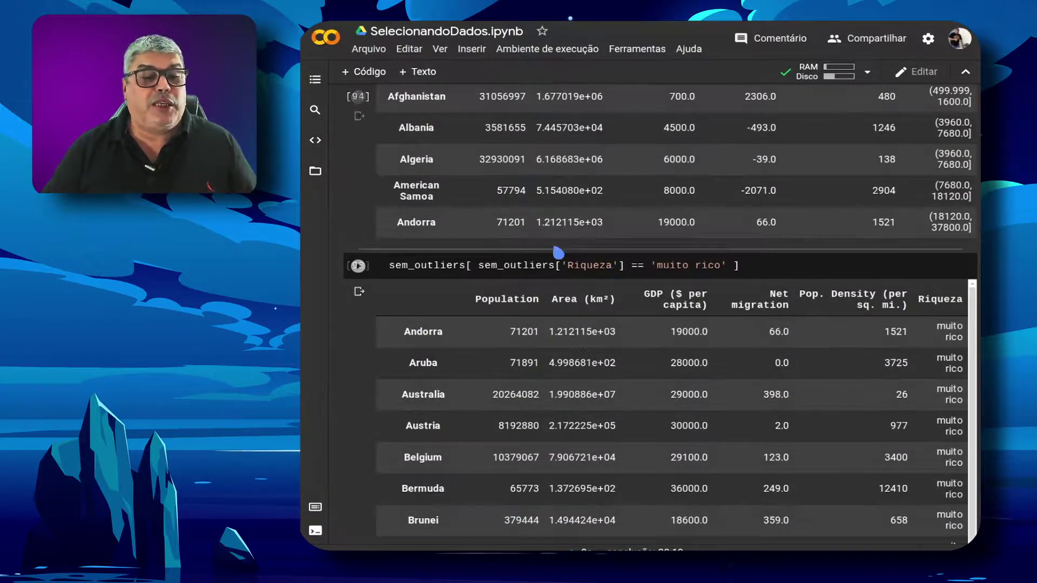
key(ctrl+Return)
scroll(536, 347, down, 15)
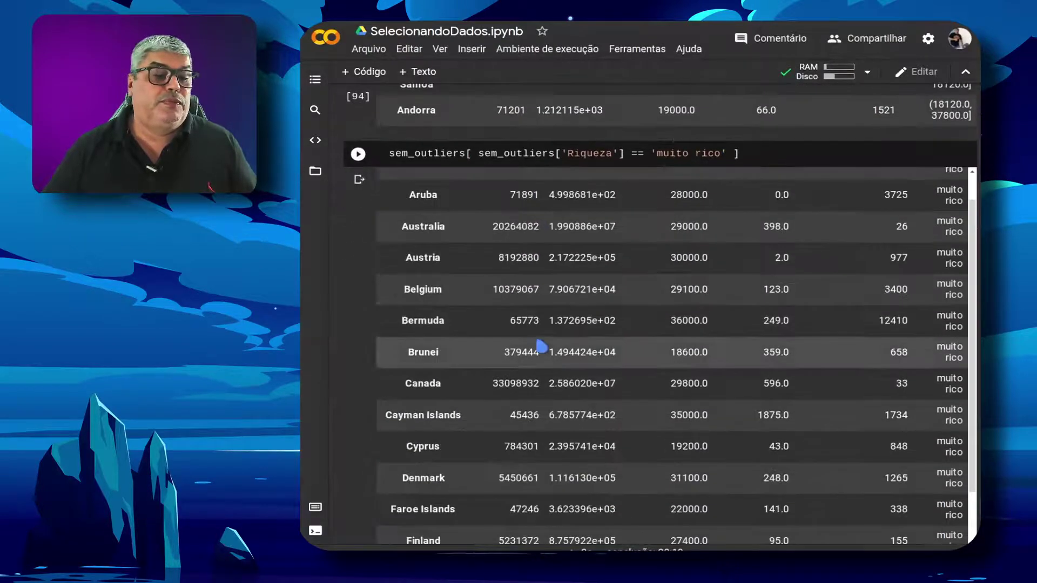
scroll(547, 348, down, 11)
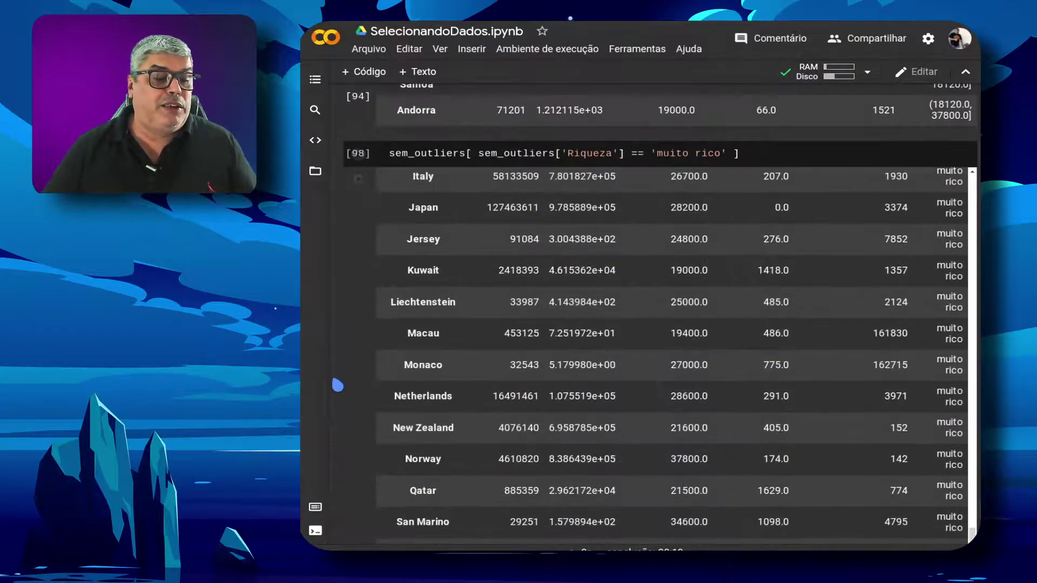
scroll(341, 384, down, 3)
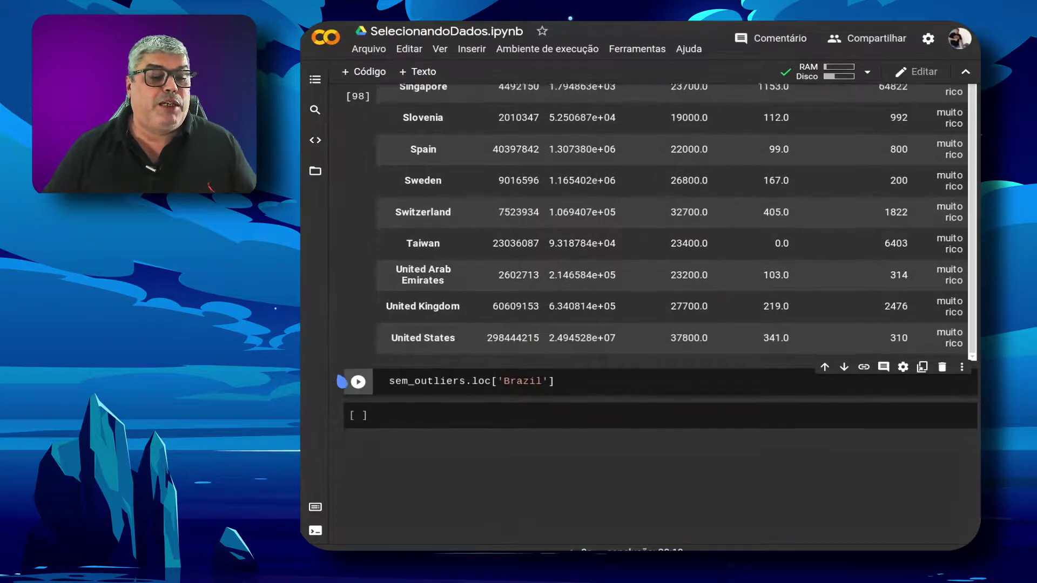
Step: Run the sem_outliers.loc['Brazil'] cell and check Brazil's Riqueza category in the output
click(573, 290)
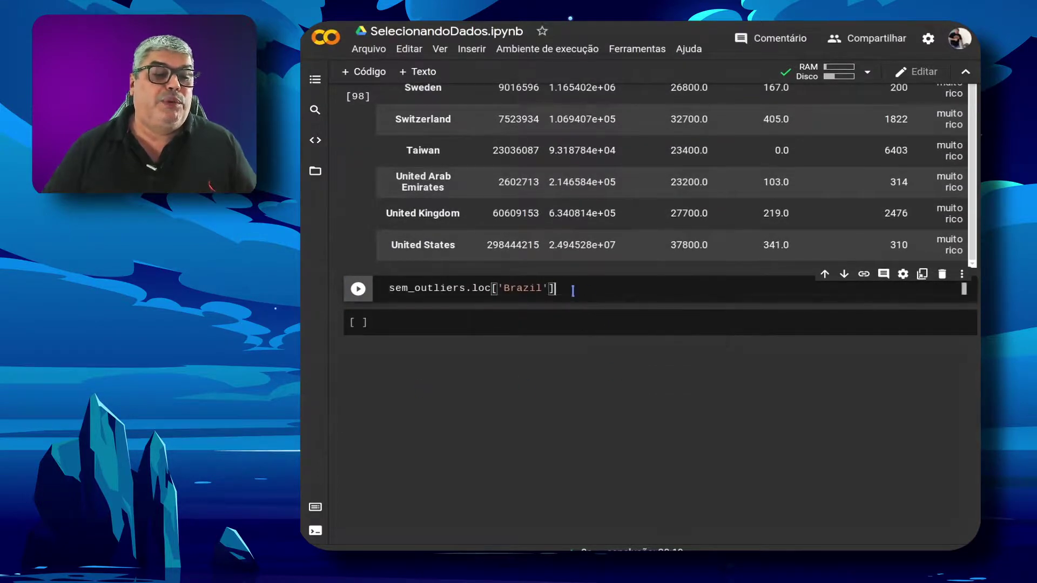
key(shift+Return)
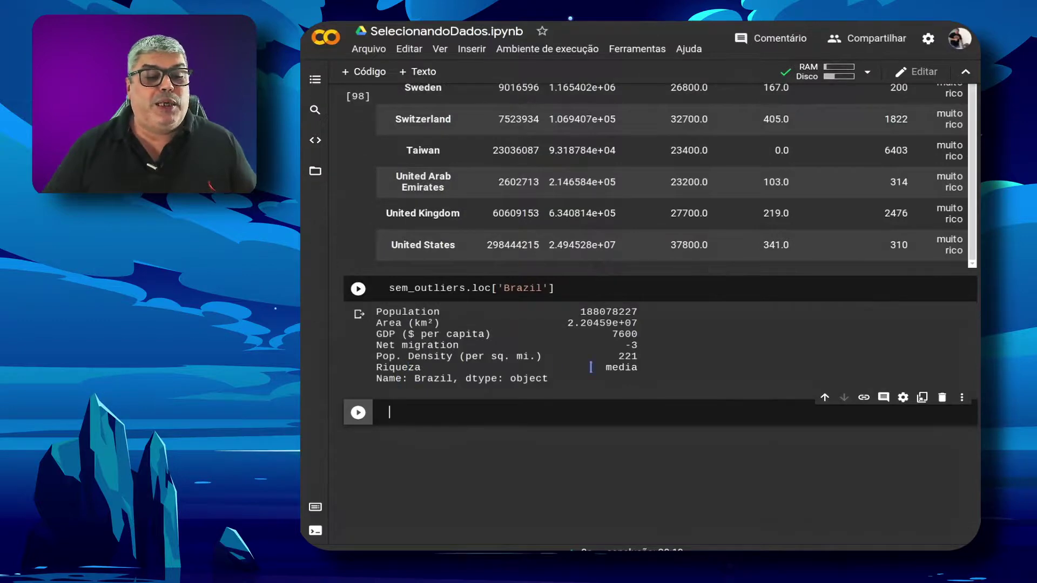
triple_click(616, 369)
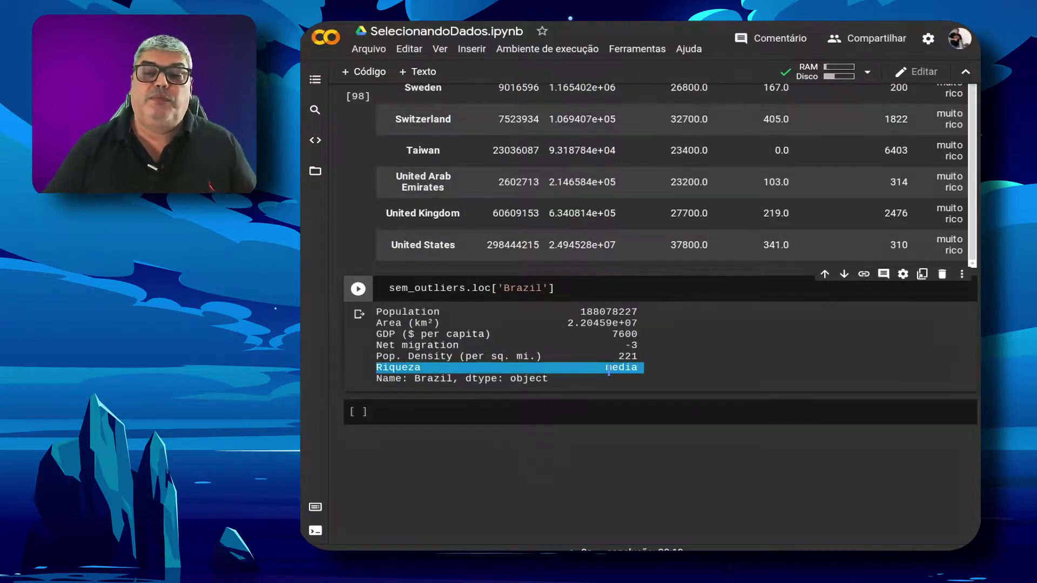
click(558, 415)
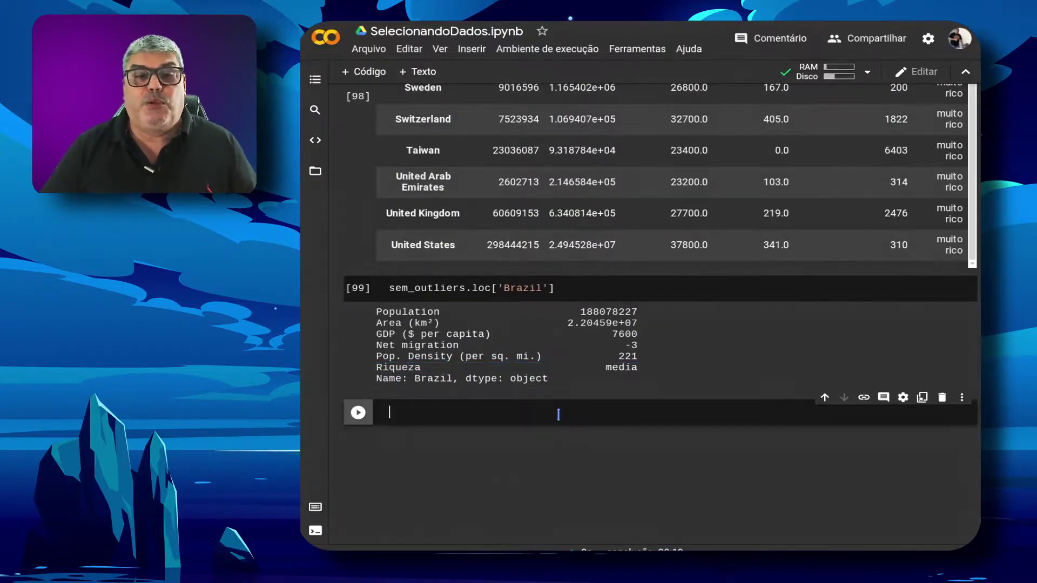